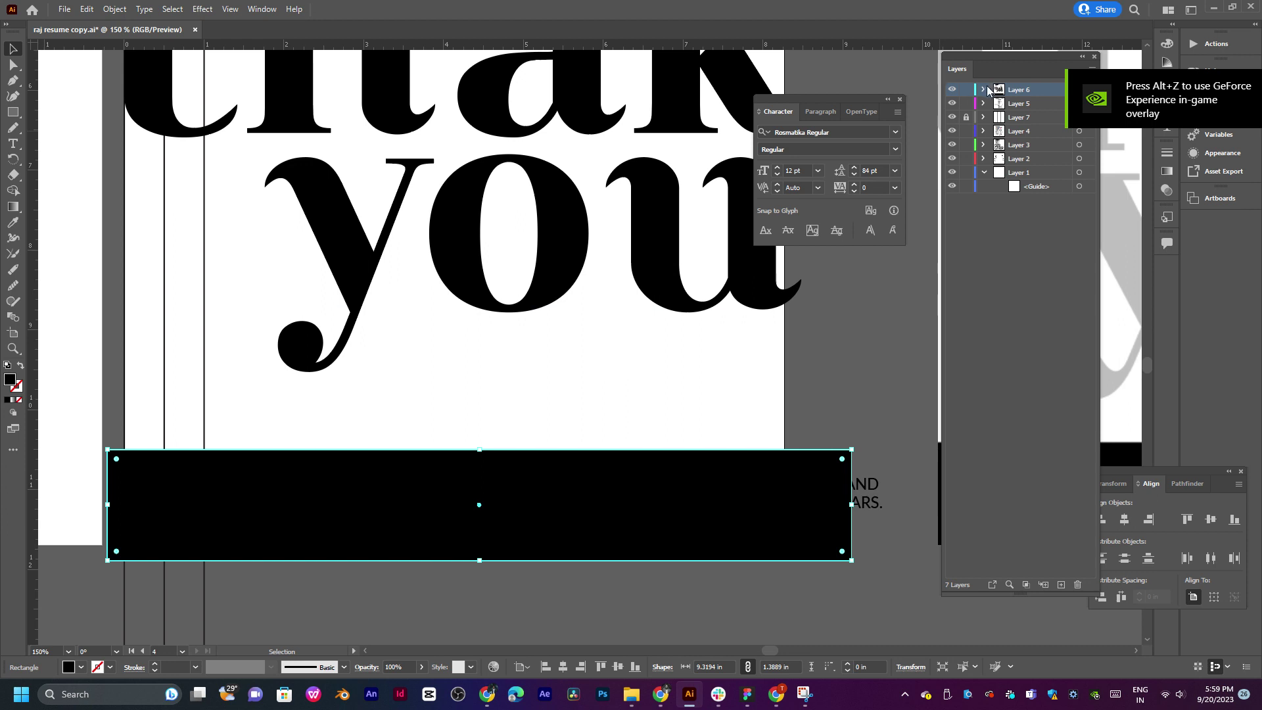
Step: Fill both lines of the declaration text over the black bar with white
{"action": "left_click", "coordinate": [985, 90]}
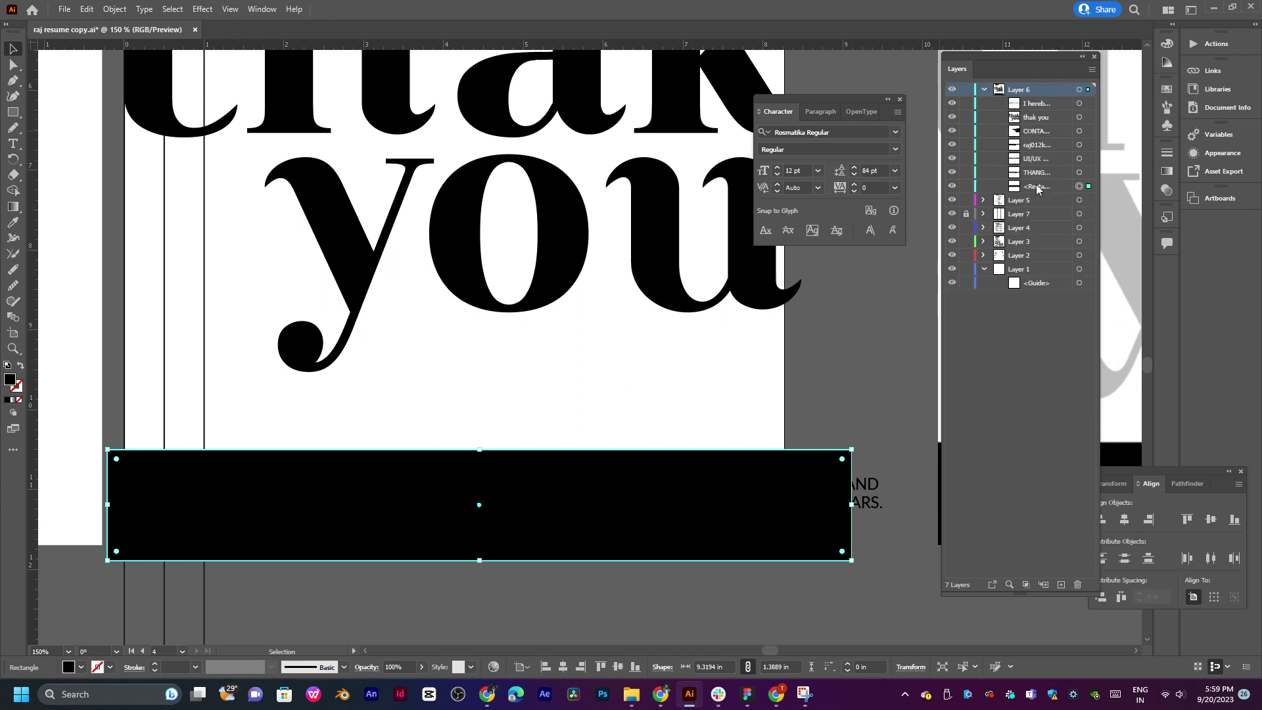
{"action": "left_click", "coordinate": [879, 500]}
{"action": "double_click", "coordinate": [879, 498]}
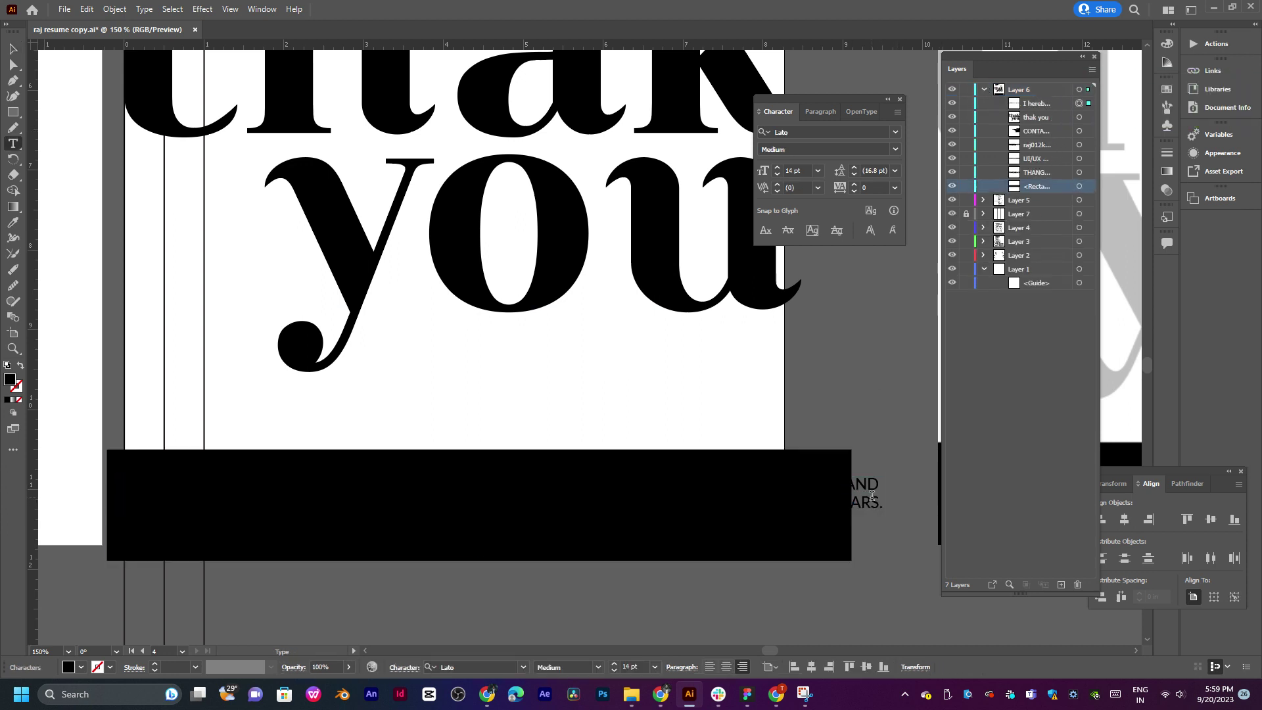
{"action": "triple_click", "coordinate": [872, 497]}
{"action": "left_click", "coordinate": [871, 496]}
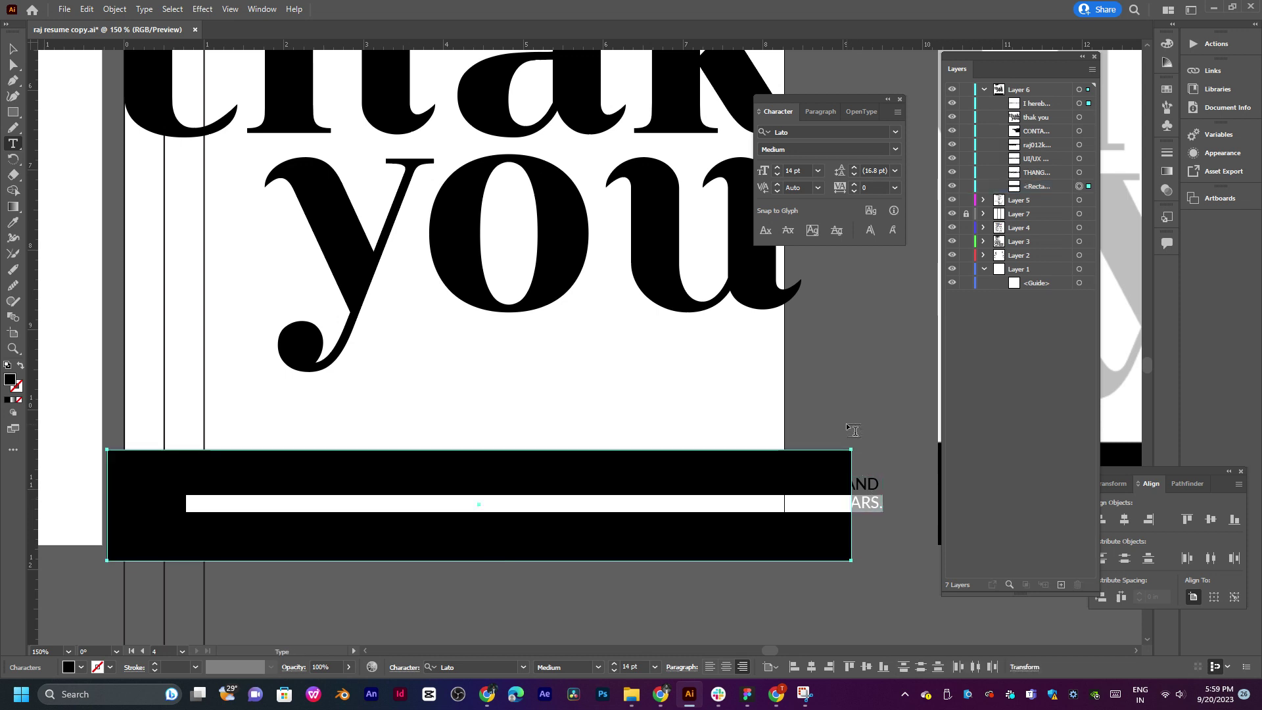
{"action": "triple_click", "coordinate": [868, 486]}
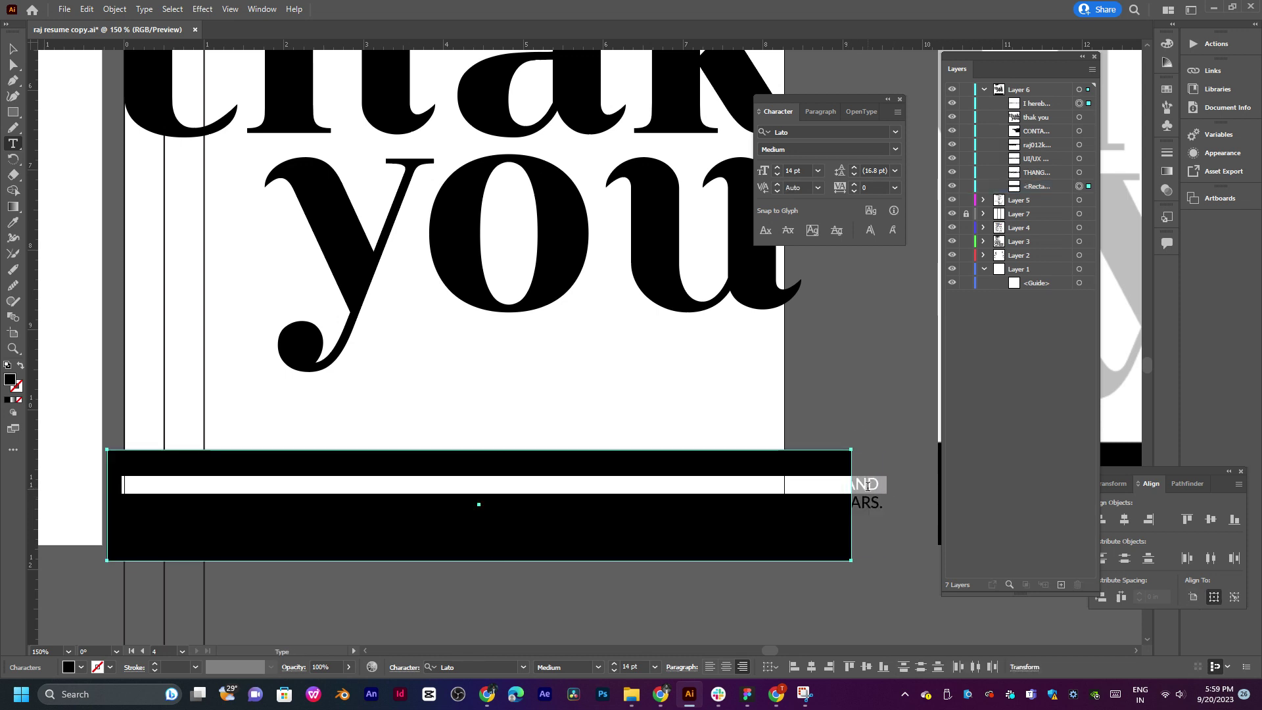
{"action": "left_click", "coordinate": [882, 502], "text": "shift"}
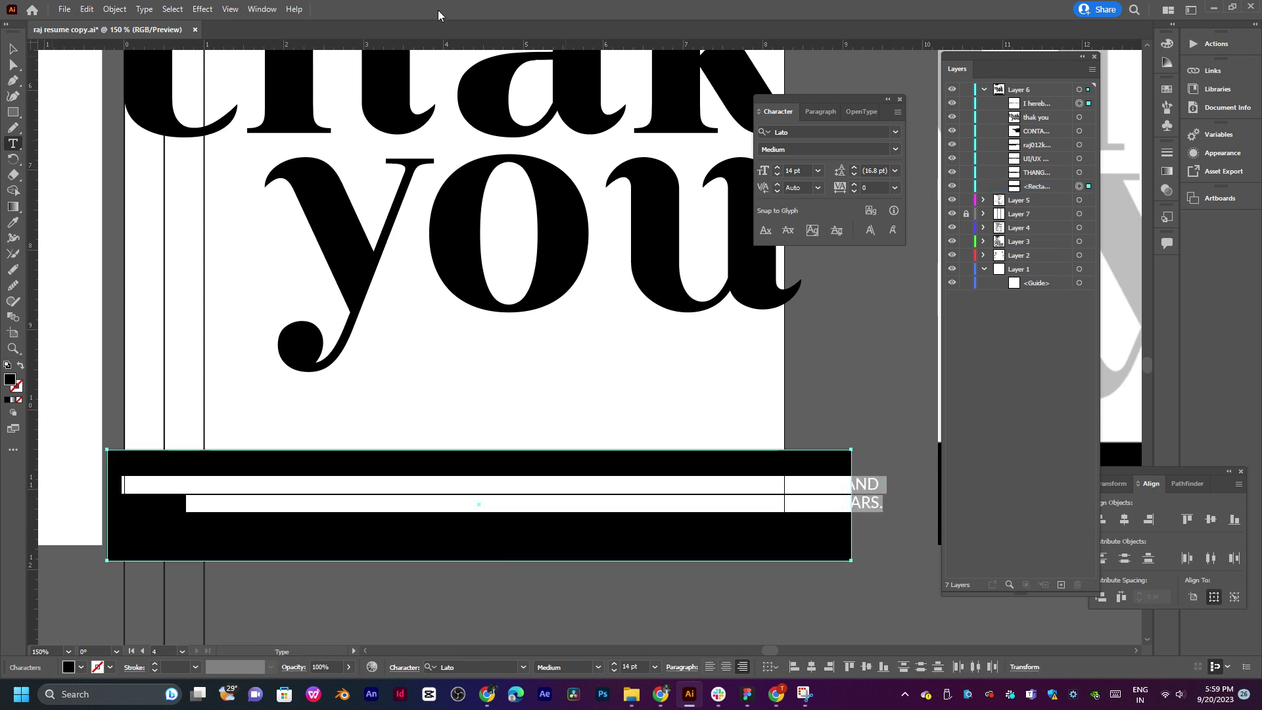
{"action": "left_click", "coordinate": [79, 668]}
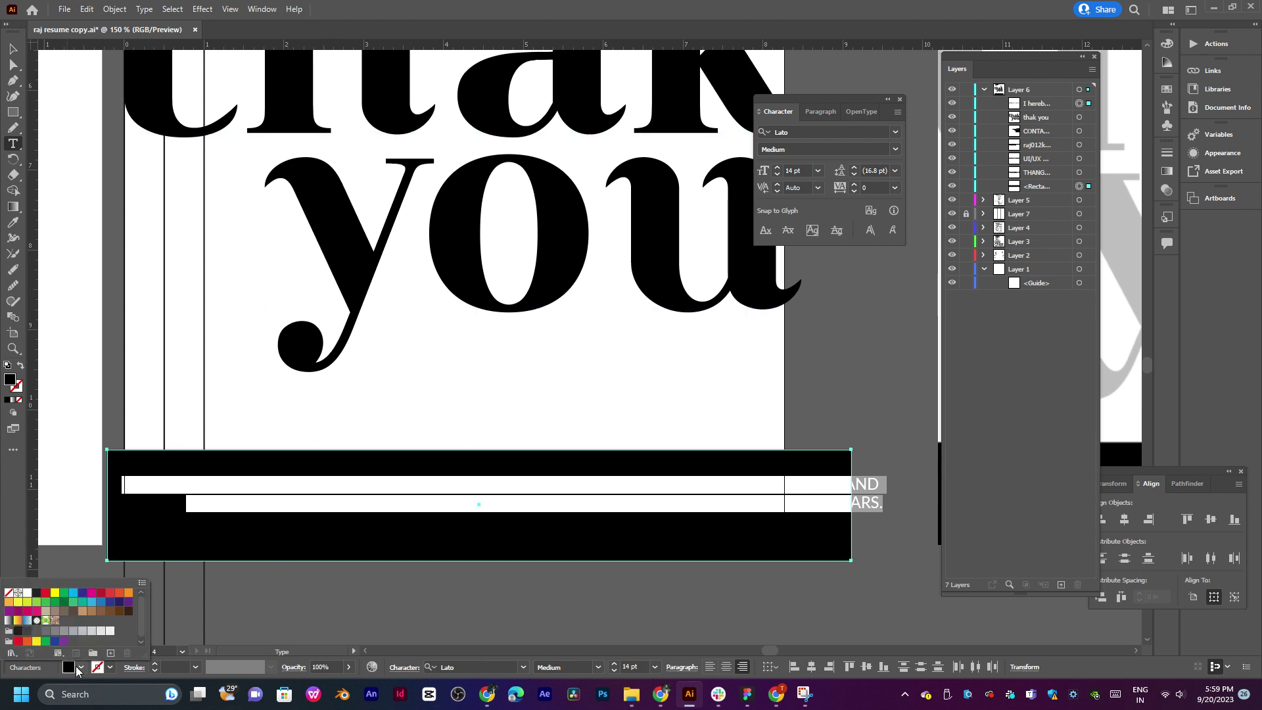
{"action": "left_click", "coordinate": [27, 594]}
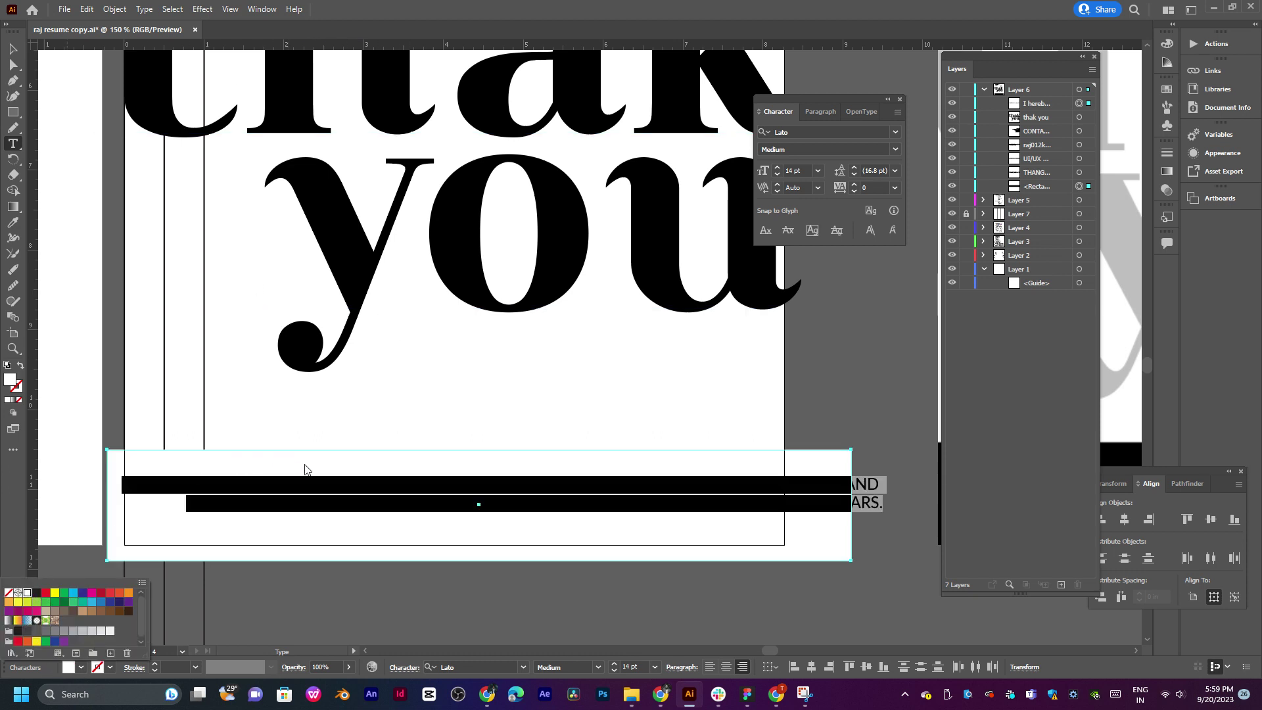
{"action": "left_click", "coordinate": [868, 422]}
{"action": "left_click", "coordinate": [868, 423]}
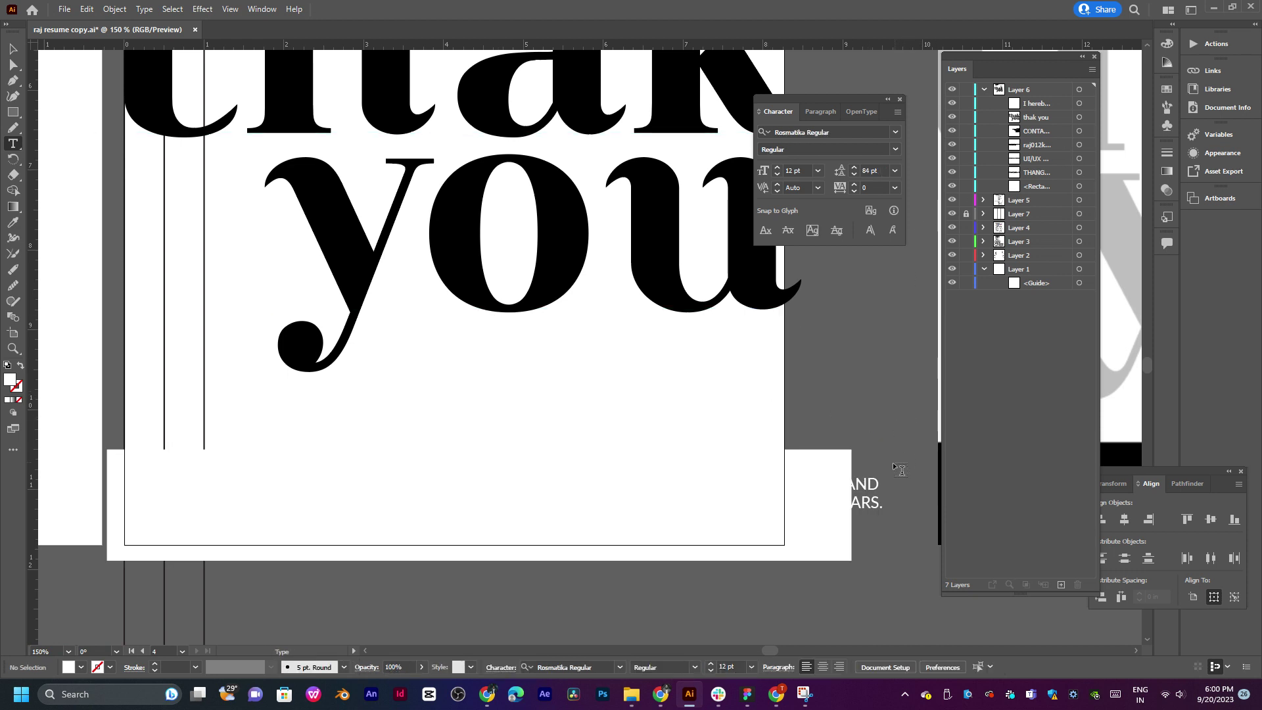
Step: Move the declaration text below the bar and fill the bar rectangle with the black swatch
{"action": "key", "text": "v"}
{"action": "left_click_drag", "start_coordinate": [870, 503], "coordinate": [830, 616]}
{"action": "left_click", "coordinate": [826, 551]}
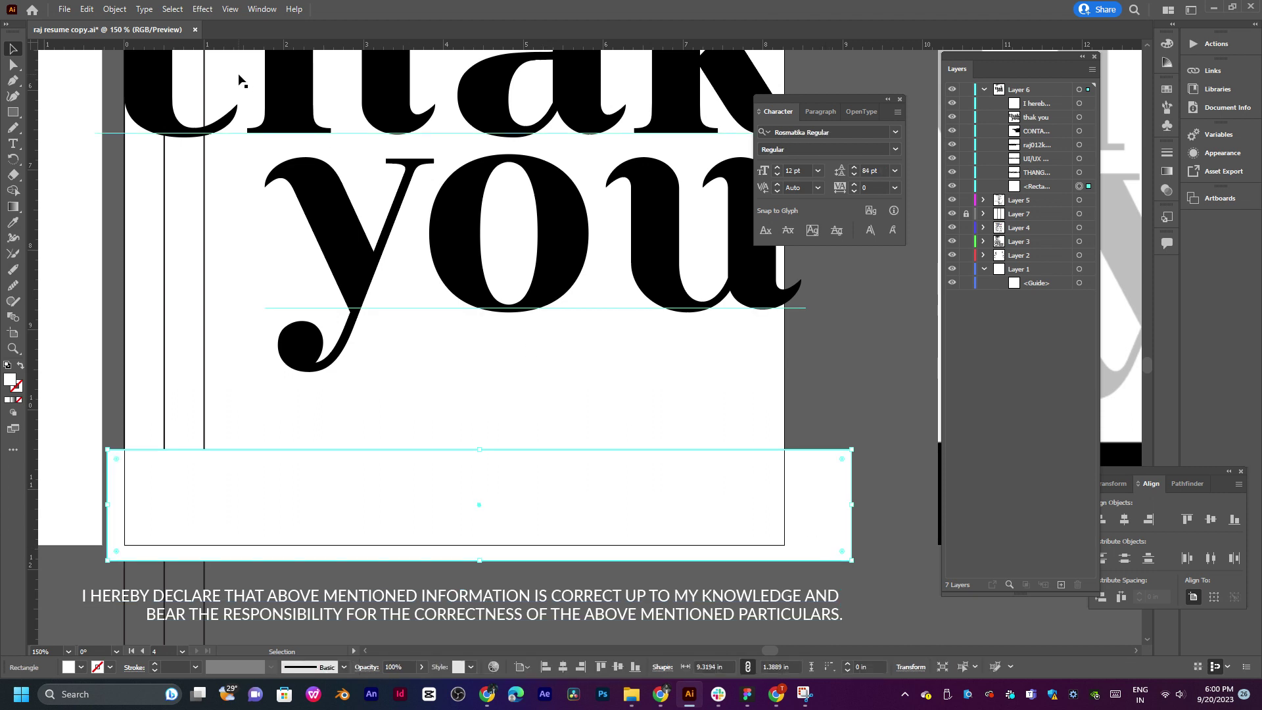
{"action": "left_click", "coordinate": [81, 668]}
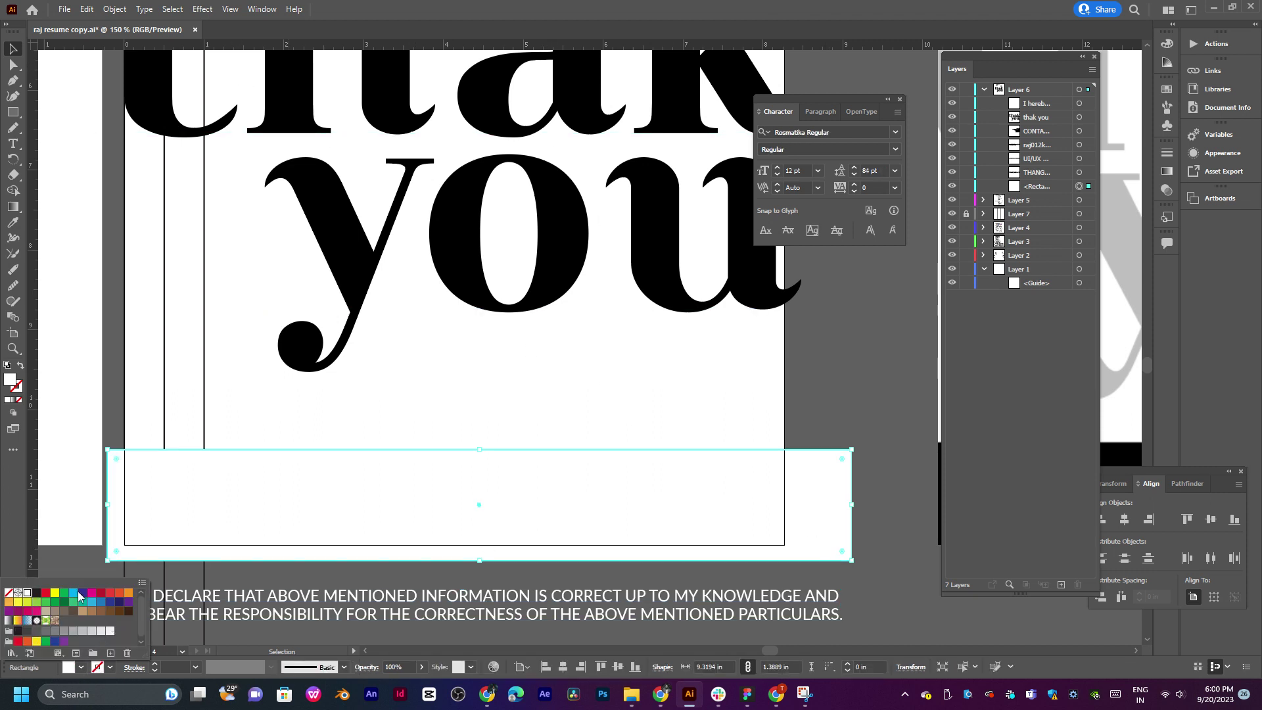
{"action": "left_click", "coordinate": [37, 593]}
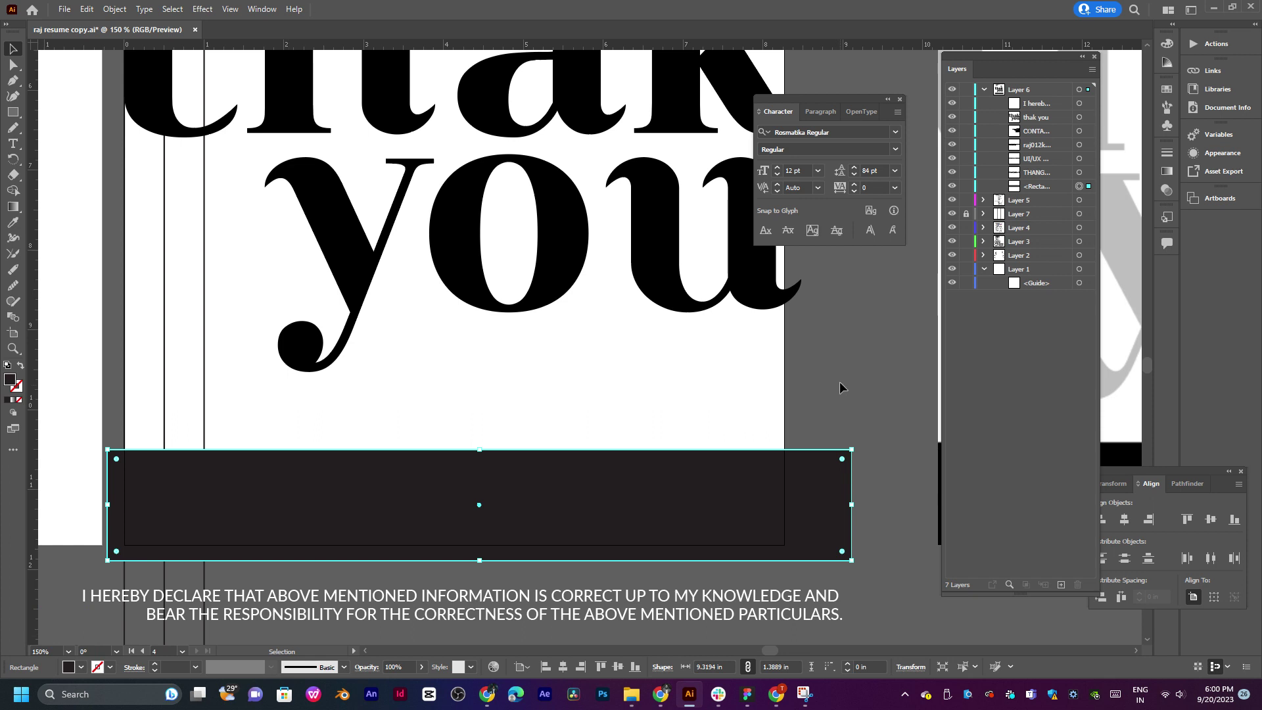
Step: Pull in the black bar's right edge to make it about 8.65 in wide
{"action": "left_click_drag", "start_coordinate": [741, 451], "coordinate": [808, 424]}
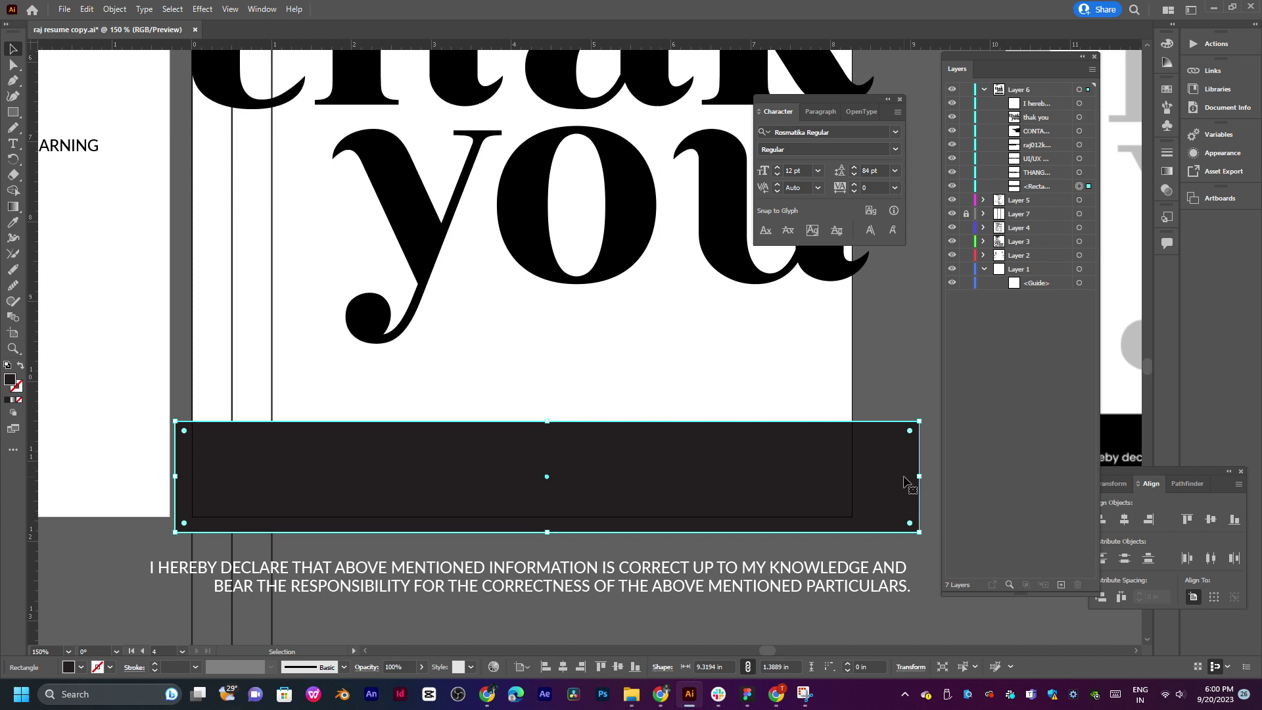
{"action": "left_click_drag", "start_coordinate": [920, 476], "coordinate": [868, 489]}
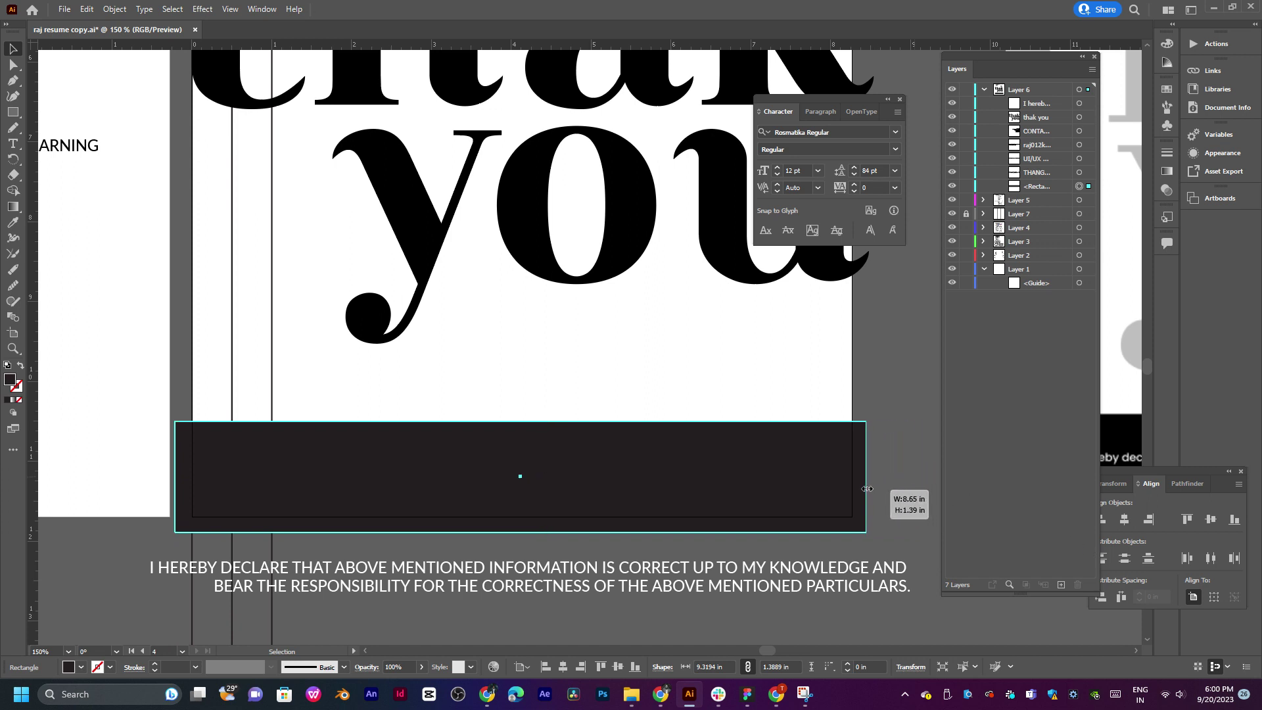
{"action": "left_click", "coordinate": [604, 583]}
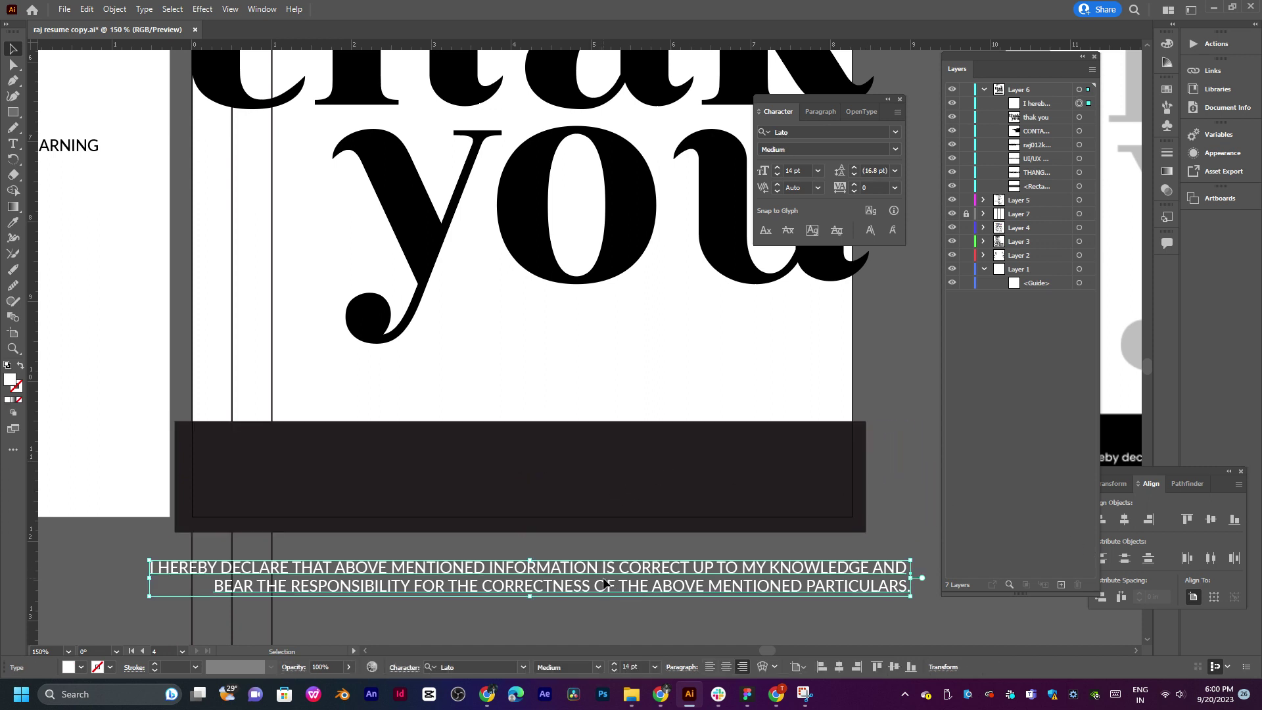
{"action": "left_click", "coordinate": [608, 509]}
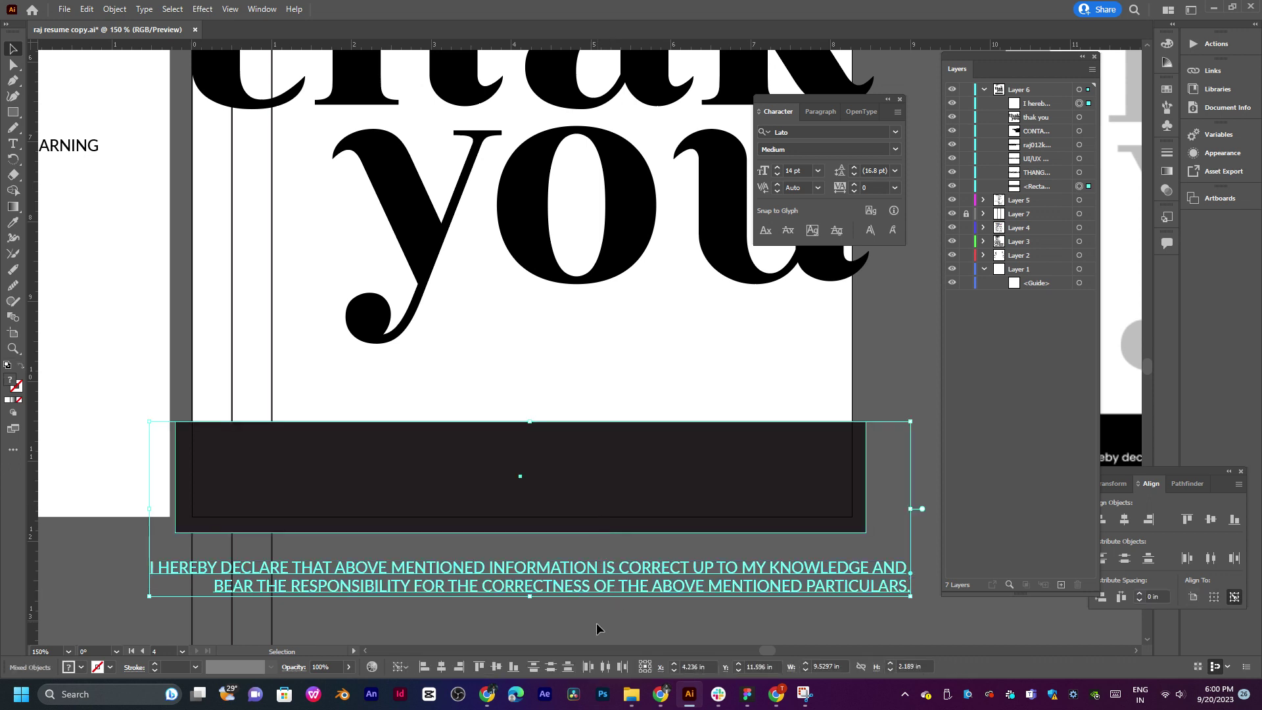
{"action": "left_click", "coordinate": [600, 630]}
Step: Center-align both lines of the declaration text and move the text onto the black bar
{"action": "left_click", "coordinate": [594, 584]}
{"action": "triple_click", "coordinate": [595, 585]}
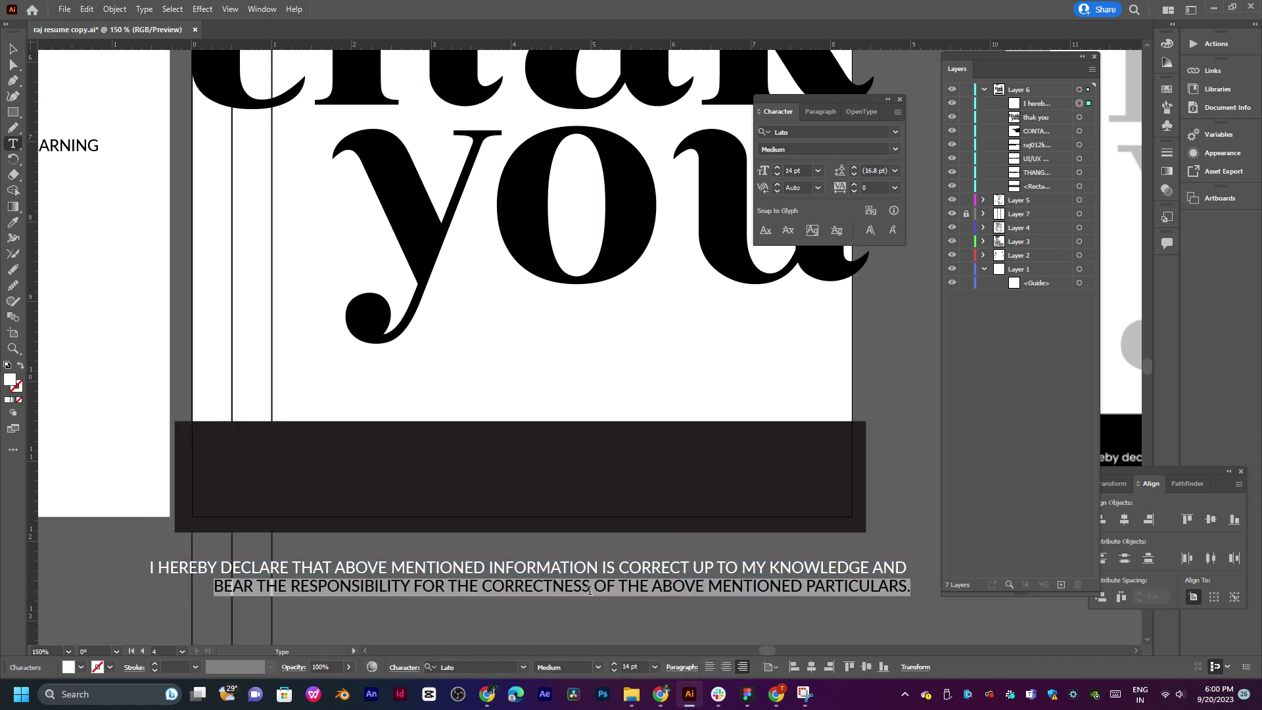
{"action": "key", "text": "ctrl+a"}
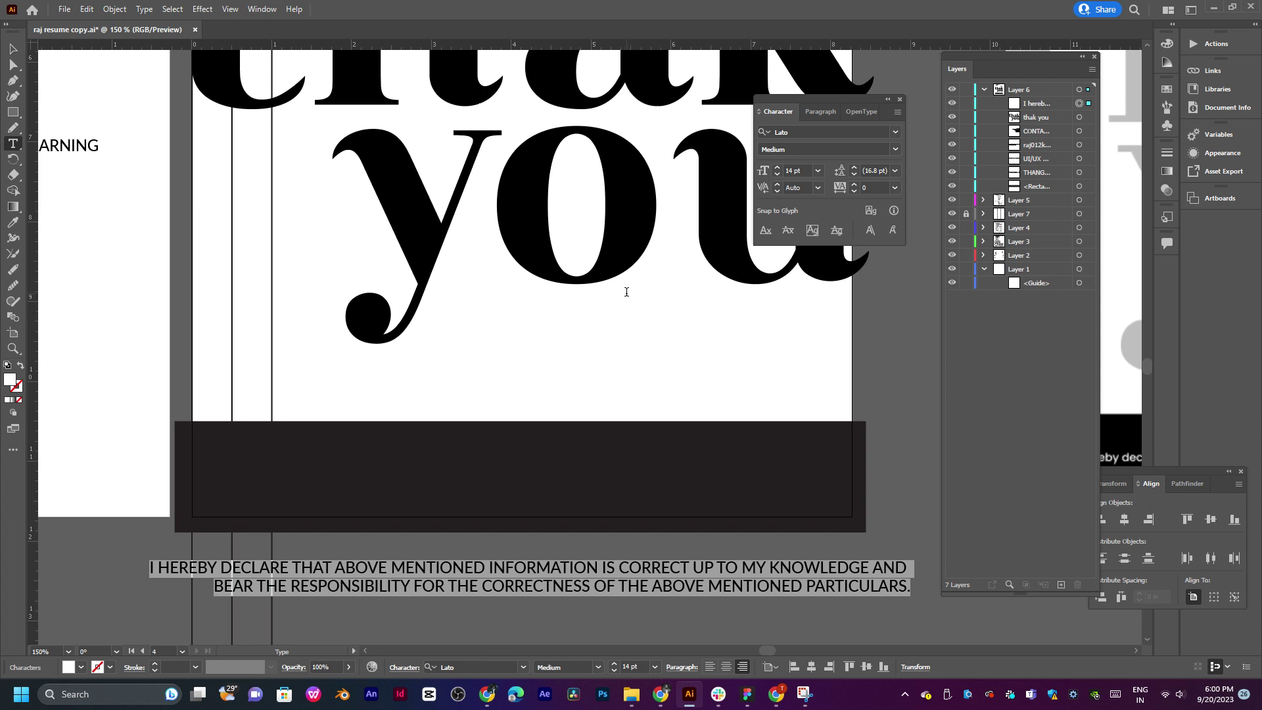
{"action": "left_click", "coordinate": [726, 667]}
{"action": "left_click", "coordinate": [12, 48]}
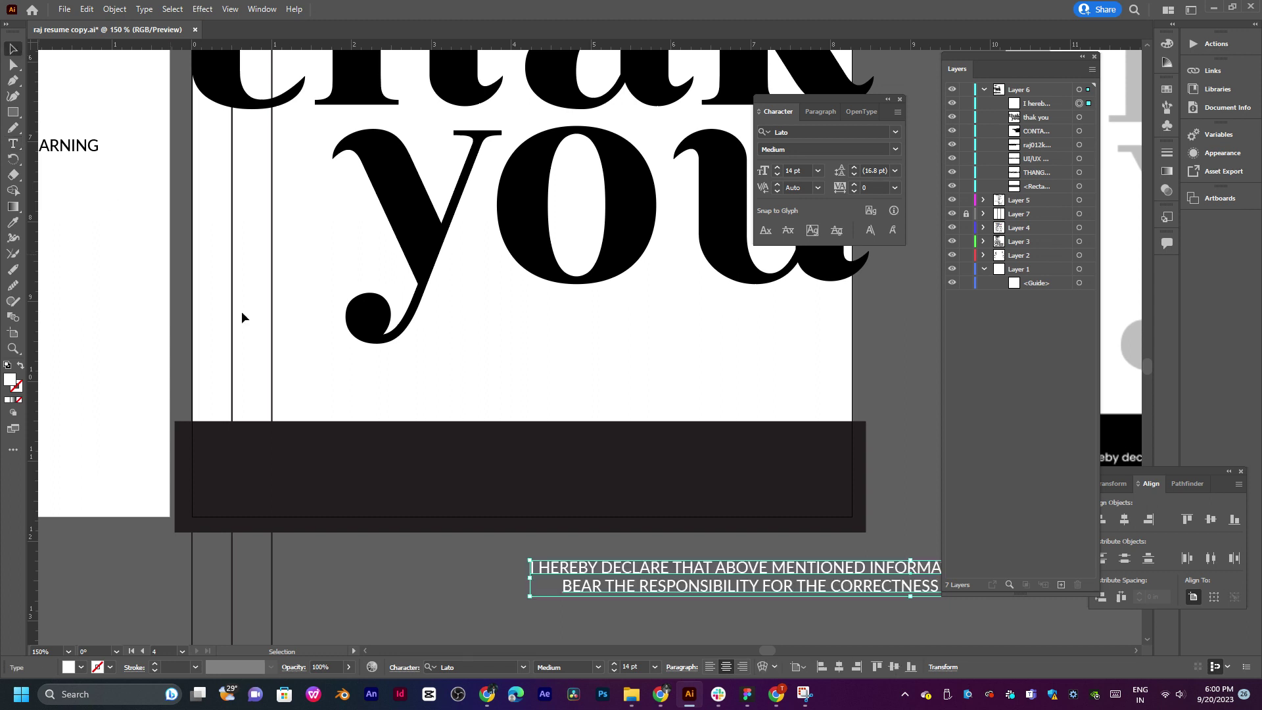
{"action": "left_click_drag", "start_coordinate": [716, 590], "coordinate": [451, 473]}
{"action": "double_click", "coordinate": [451, 474]}
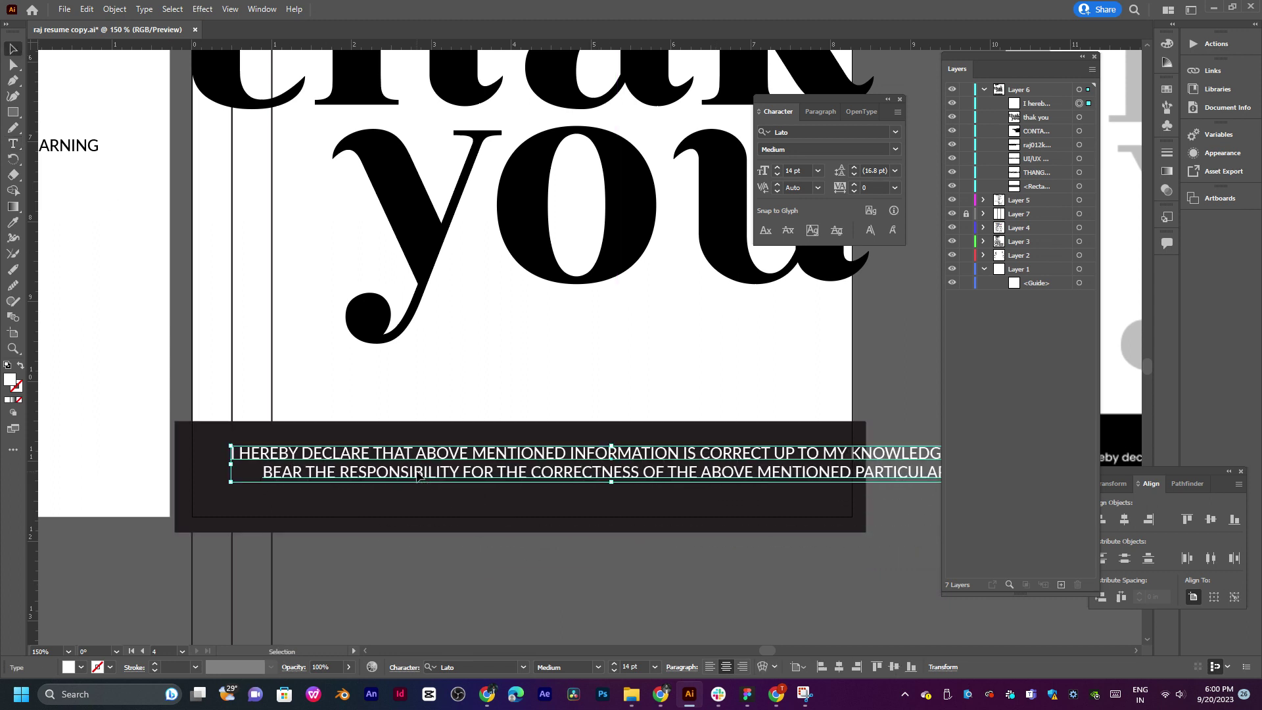
{"action": "left_click", "coordinate": [419, 463]}
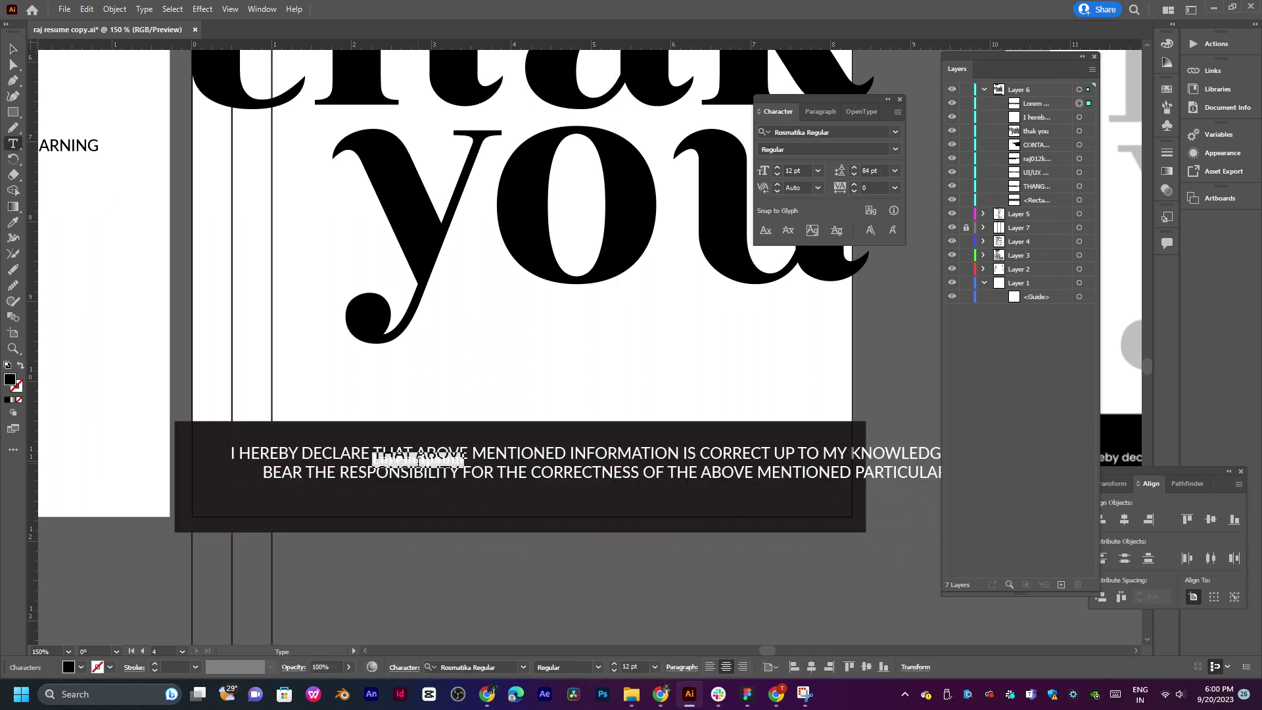
{"action": "key", "text": "ctrl+z"}
Step: Set the whole declaration text to the Poppins font at 11 pt
{"action": "triple_click", "coordinate": [472, 472]}
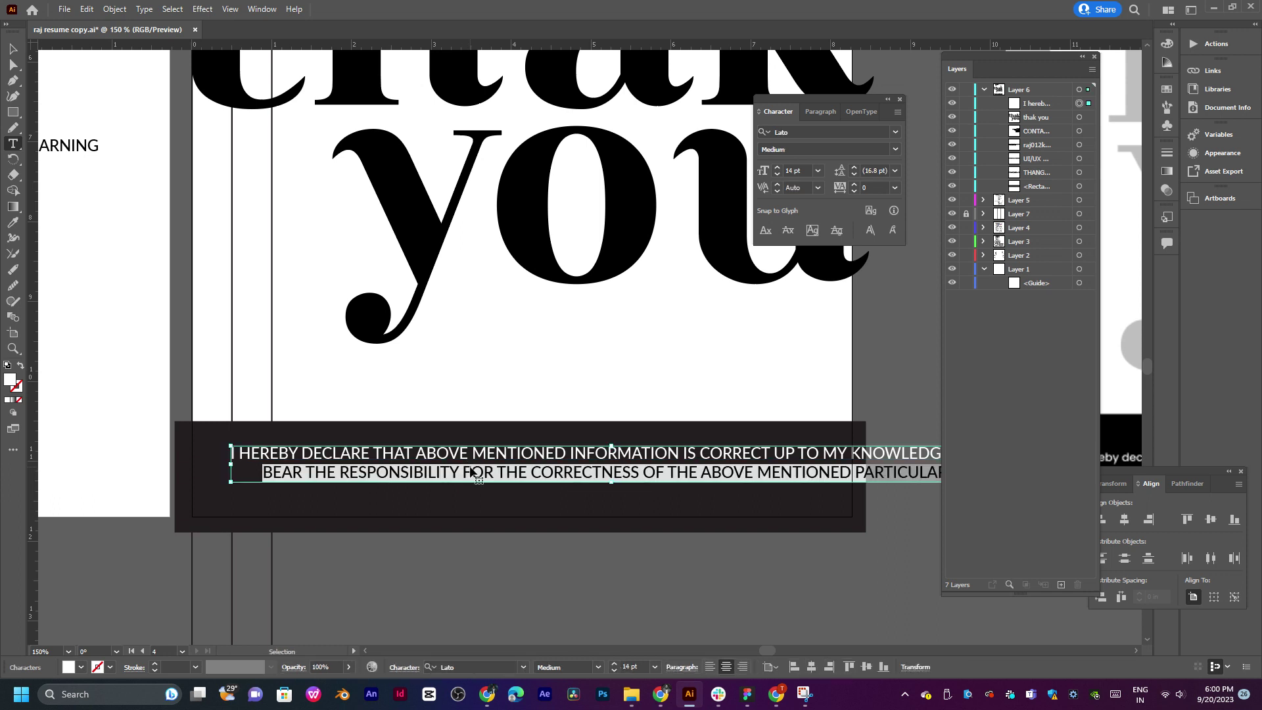
{"action": "key", "text": "ctrl+a"}
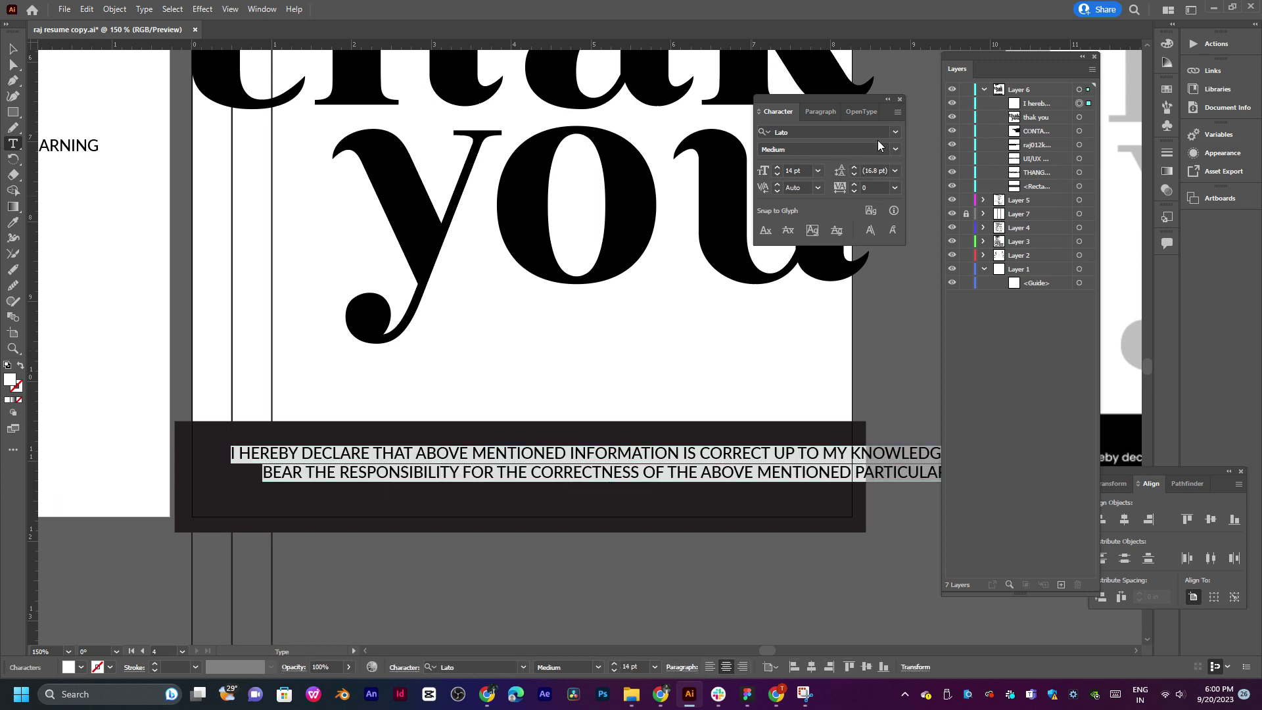
{"action": "left_click", "coordinate": [896, 132]}
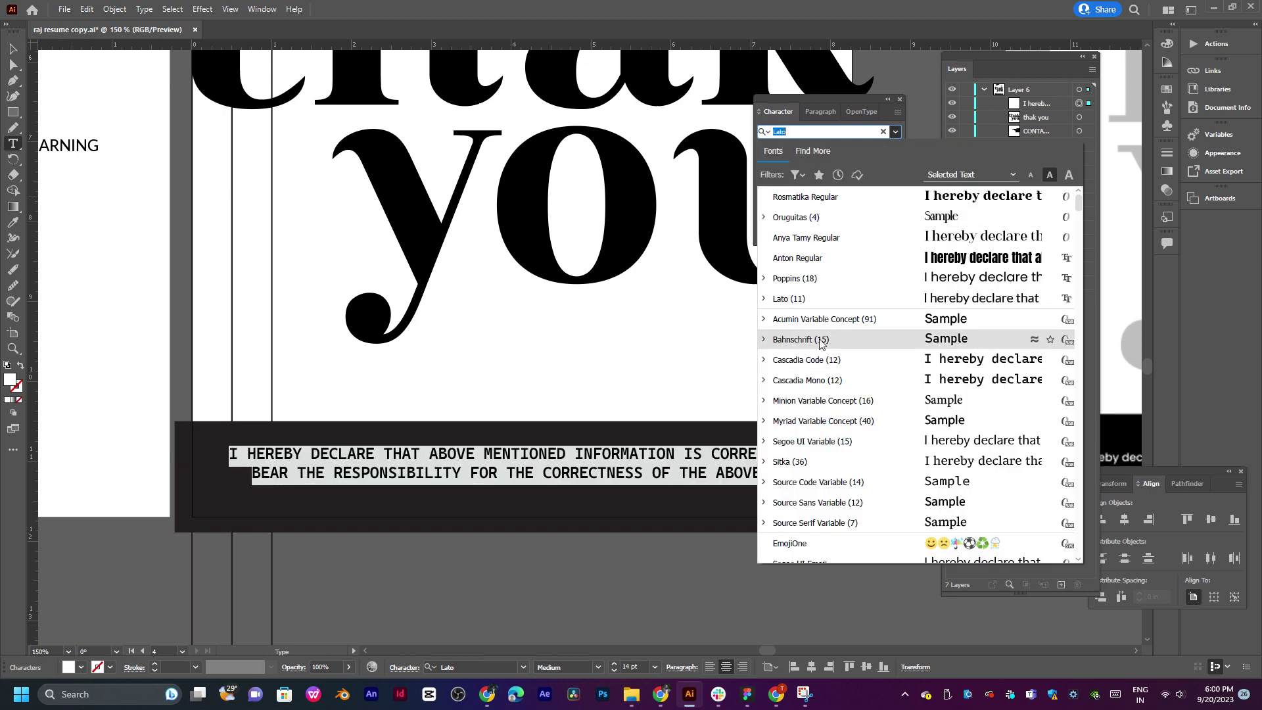
{"action": "left_click", "coordinate": [813, 278]}
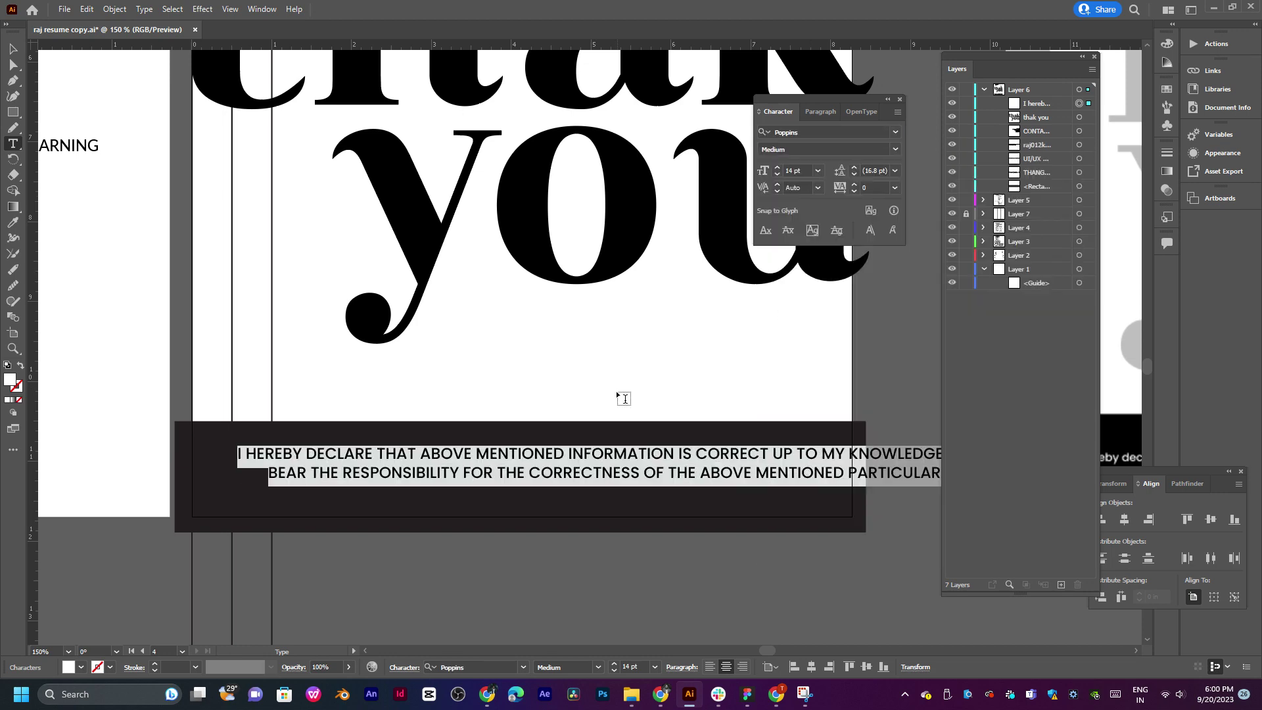
{"action": "left_click", "coordinate": [818, 171]}
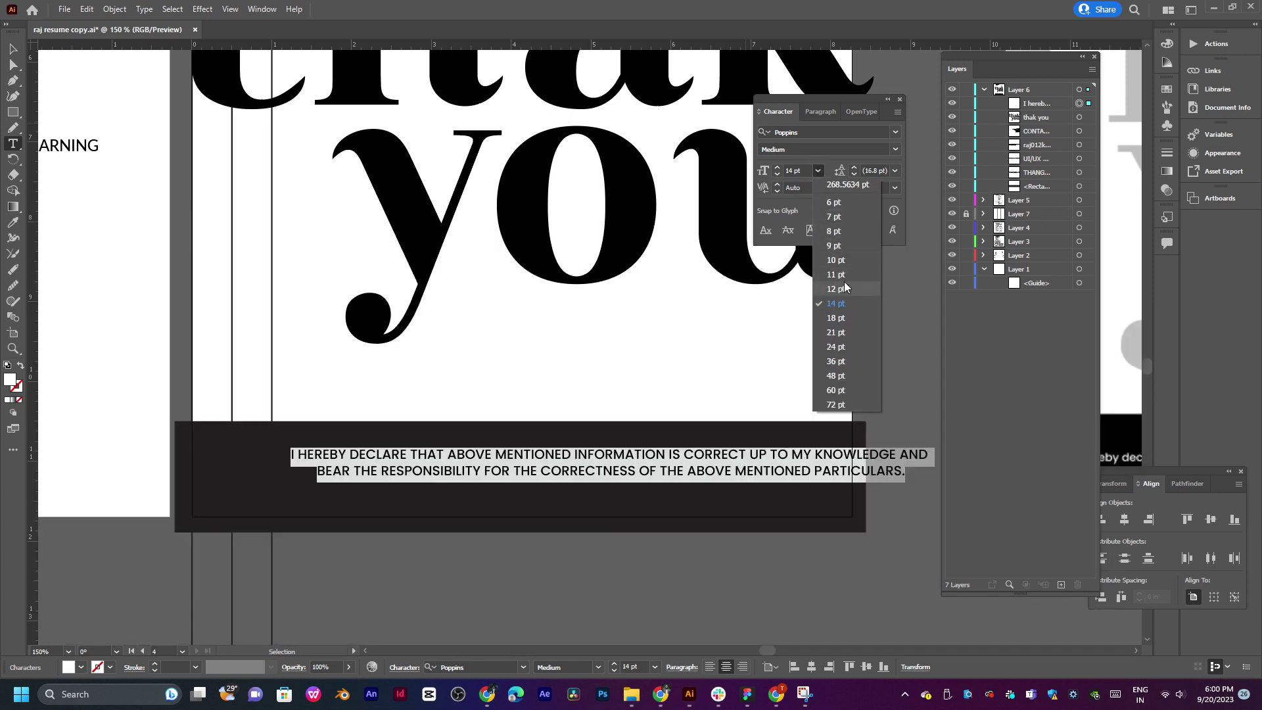
{"action": "left_click", "coordinate": [843, 274]}
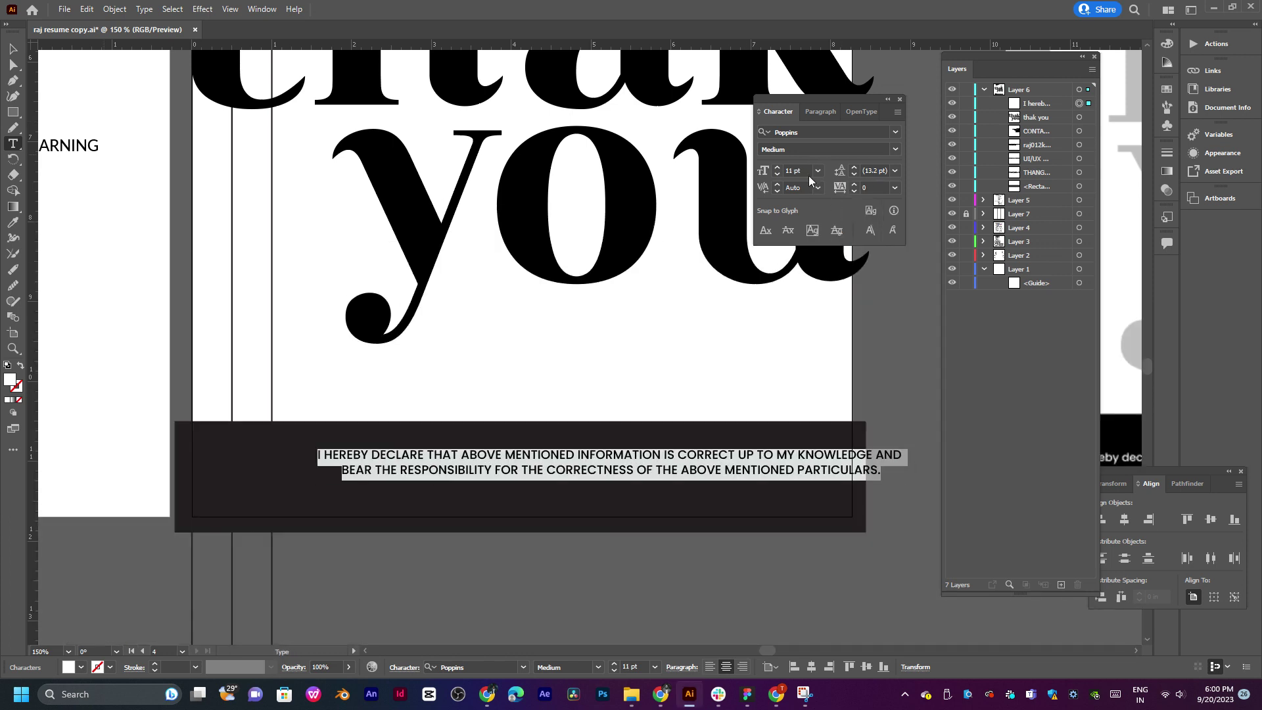
{"action": "key", "text": "Escape"}
Step: Move the declaration text to the bar's middle, align both objects' centers vertically and horizontally, and nudge the text slightly right
{"action": "left_click_drag", "start_coordinate": [664, 468], "coordinate": [569, 468]}
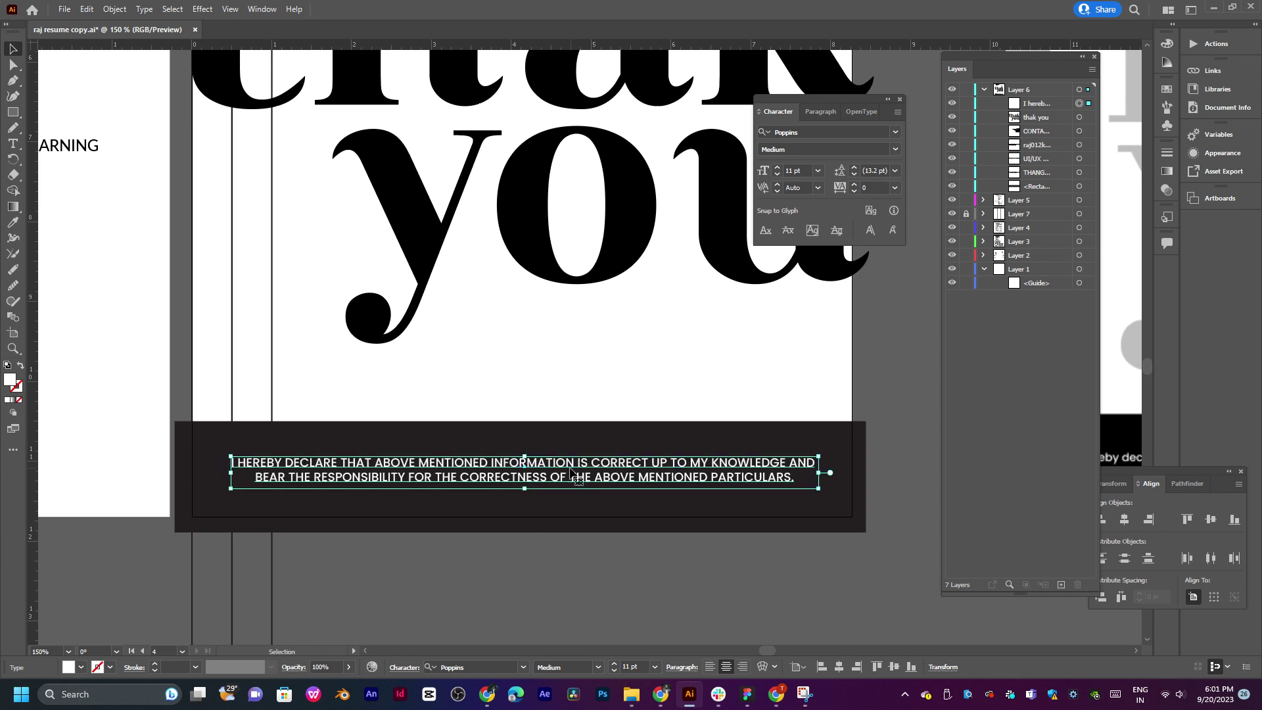
{"action": "left_click", "coordinate": [637, 469], "text": "shift"}
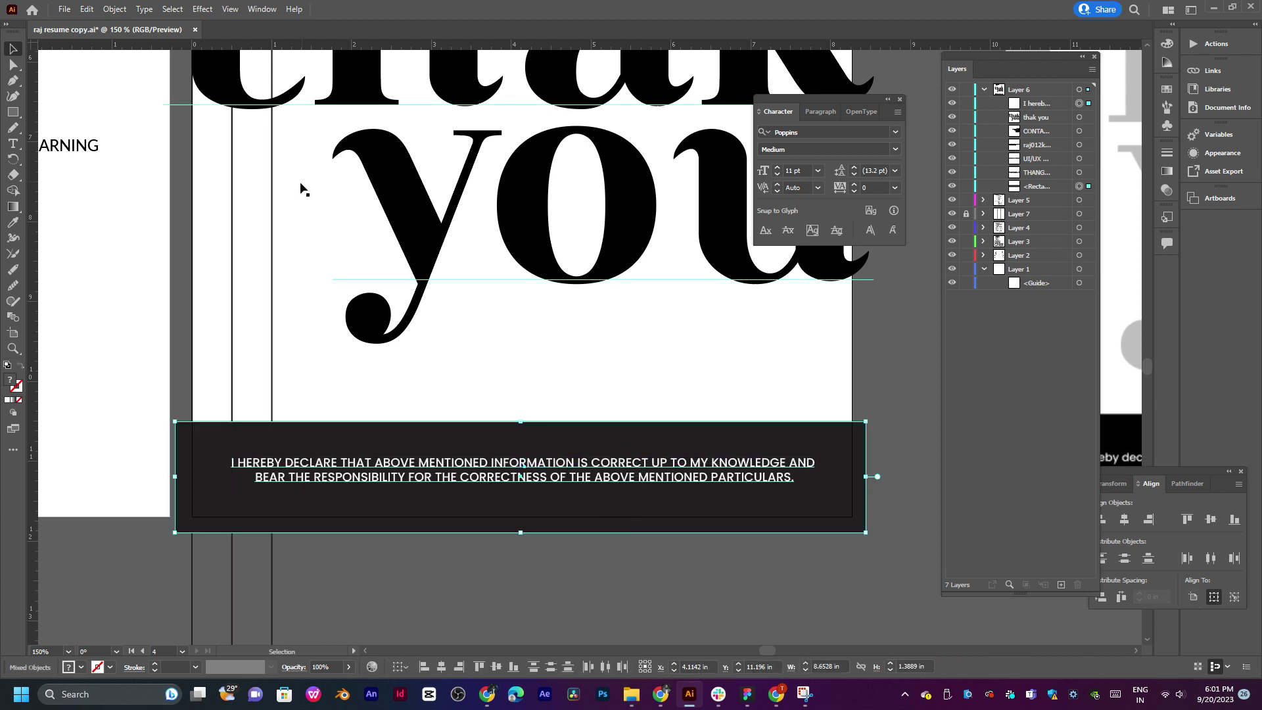
{"action": "left_click", "coordinate": [496, 666]}
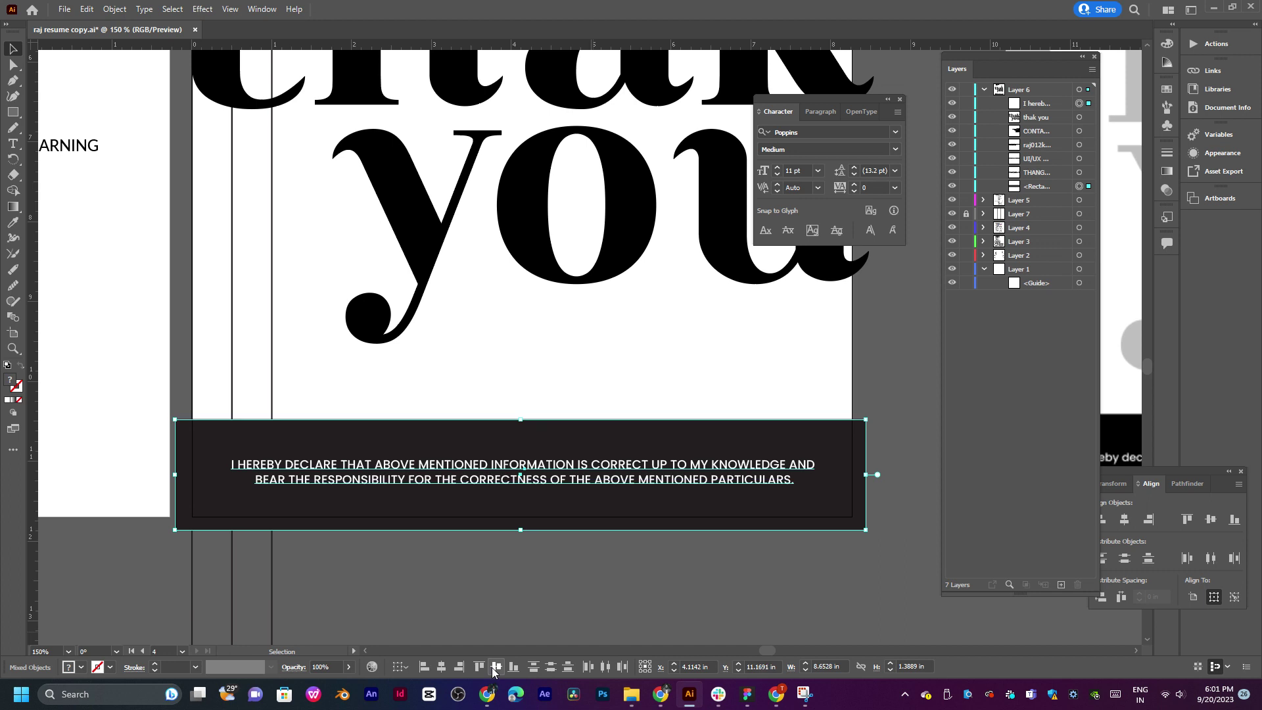
{"action": "left_click", "coordinate": [442, 667]}
{"action": "left_click", "coordinate": [488, 592]}
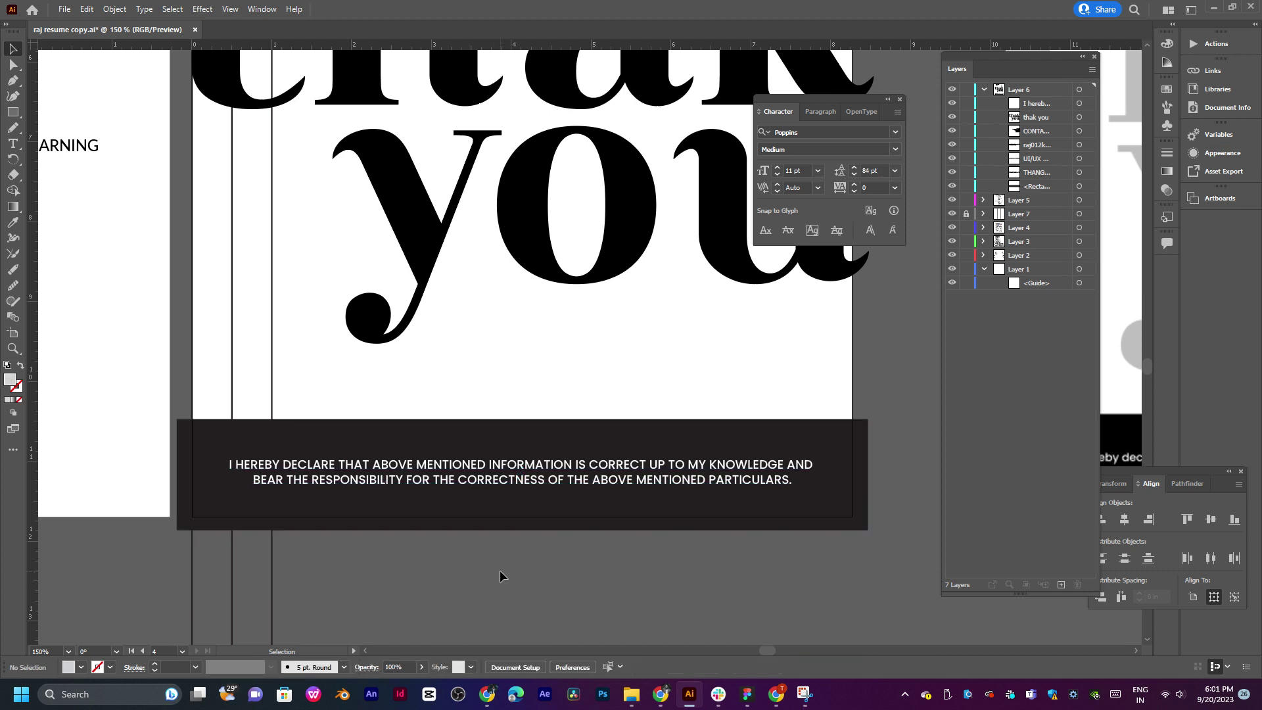
{"action": "left_click_drag", "start_coordinate": [538, 478], "coordinate": [541, 478]}
{"action": "left_click", "coordinate": [617, 567]}
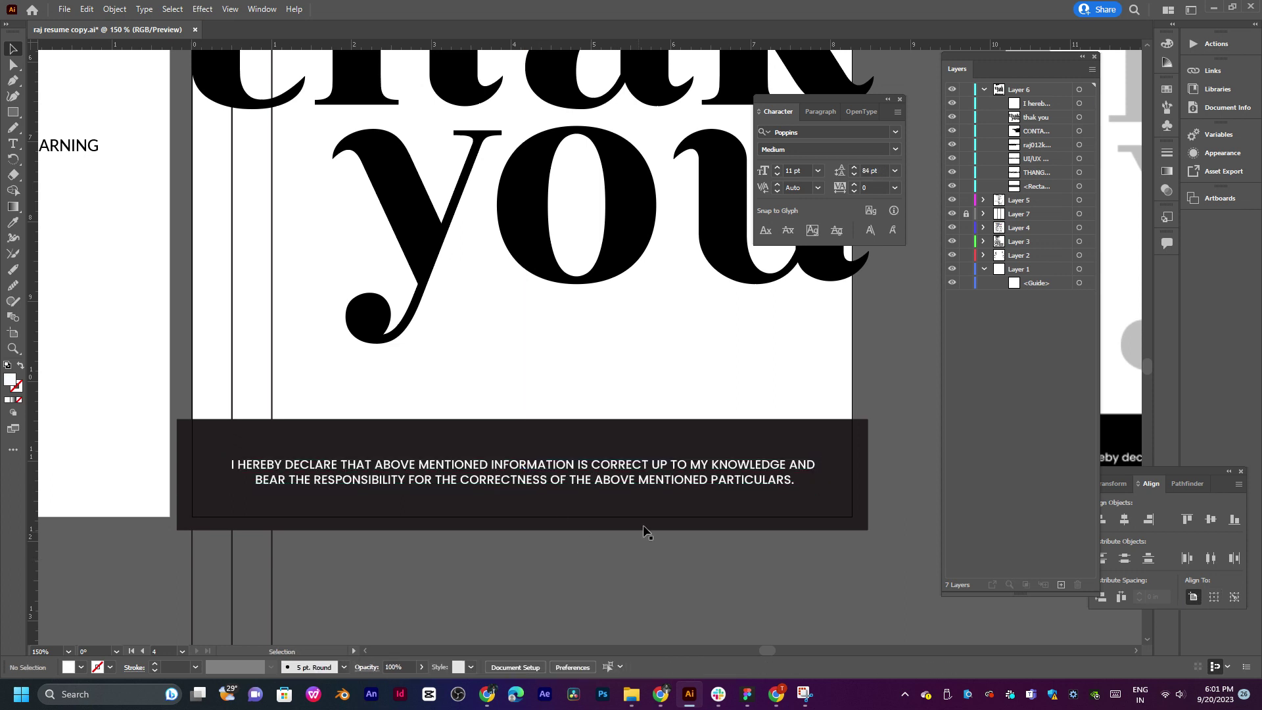
Step: Resize the black bar to the artboard's left, right and bottom edges, about 8.28 by 1.22 in
{"action": "left_click", "coordinate": [828, 494]}
{"action": "left_click_drag", "start_coordinate": [868, 475], "coordinate": [855, 476]}
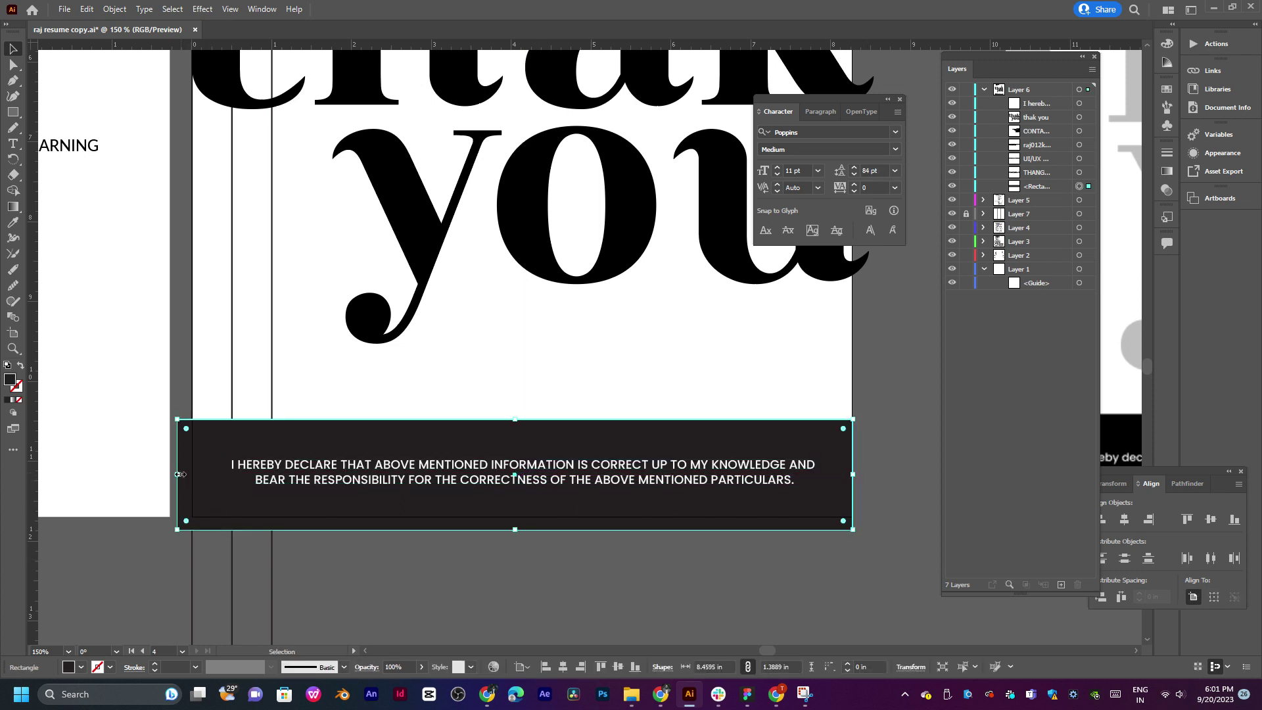
{"action": "left_click_drag", "start_coordinate": [178, 473], "coordinate": [191, 474]}
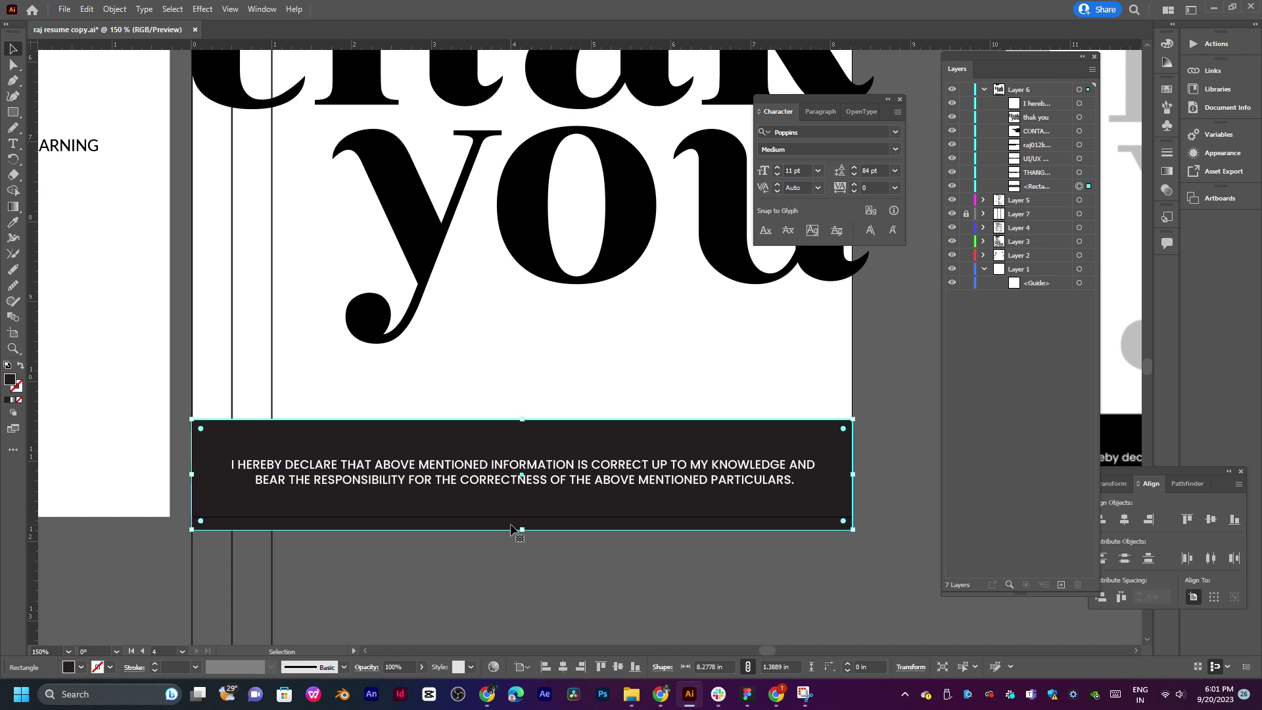
{"action": "left_click_drag", "start_coordinate": [522, 530], "coordinate": [522, 516]}
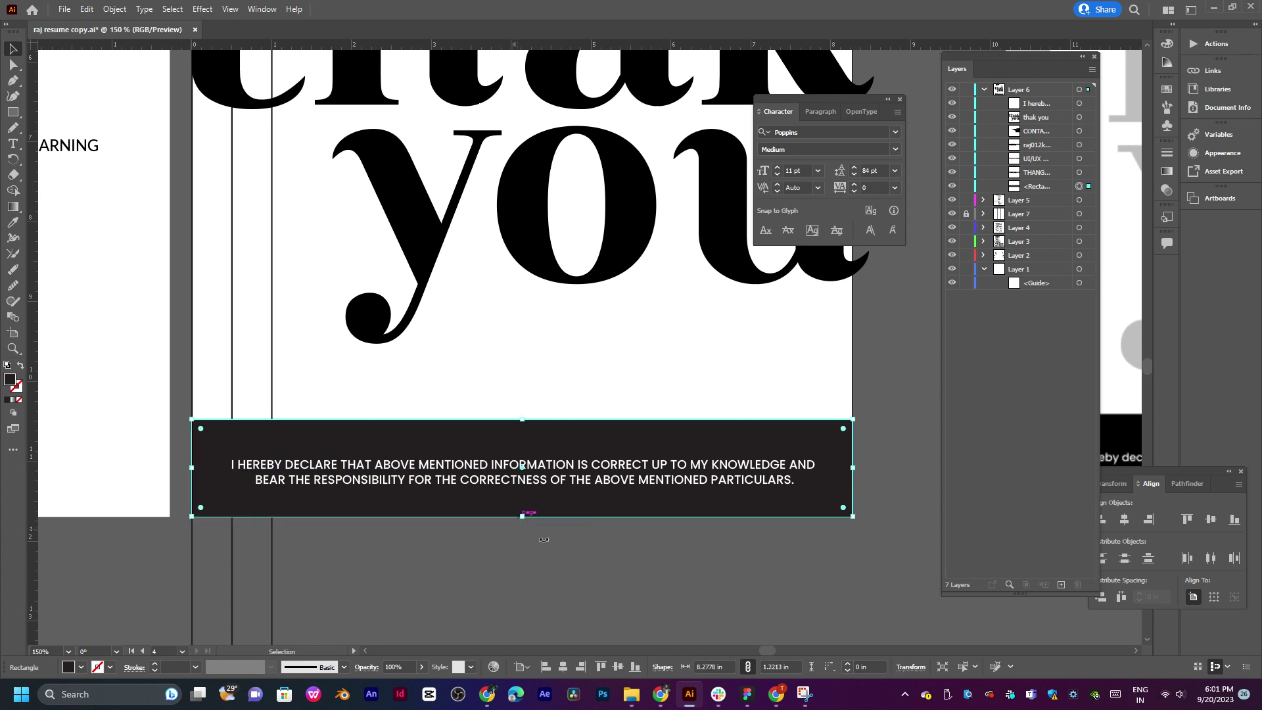
Step: Align the declaration text's vertical center with the black bar's and shift both slightly off the artboard's edges
{"action": "left_click", "coordinate": [550, 430], "text": "shift"}
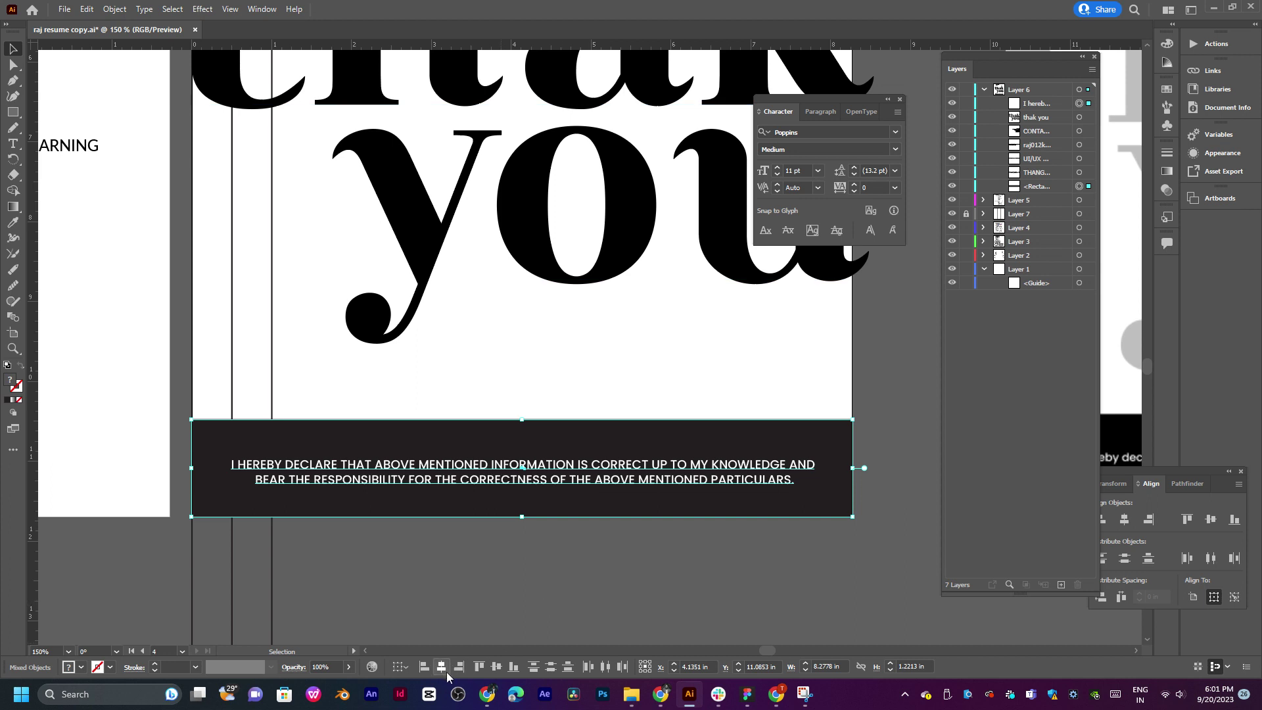
{"action": "left_click", "coordinate": [497, 666]}
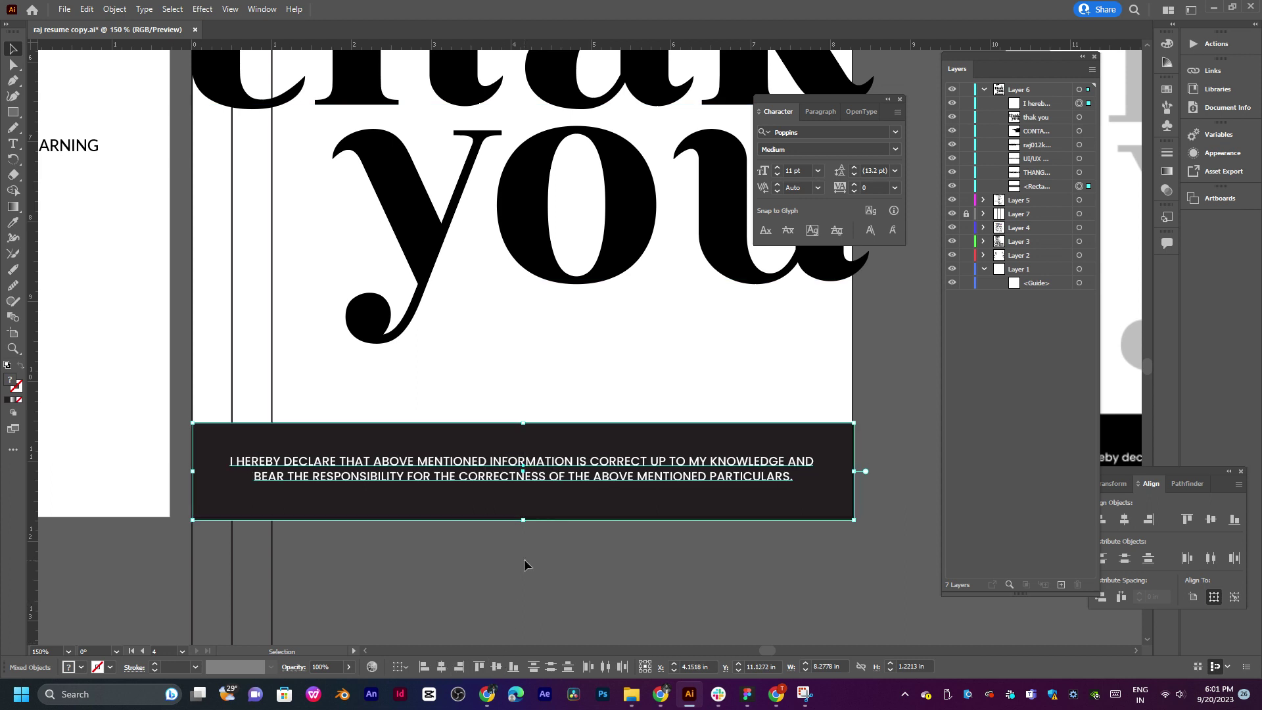
{"action": "left_click", "coordinate": [524, 564]}
Step: Extend the black bar slightly past the artboard's side and bottom edges, making it about 8.55 in wide
{"action": "left_click", "coordinate": [552, 510]}
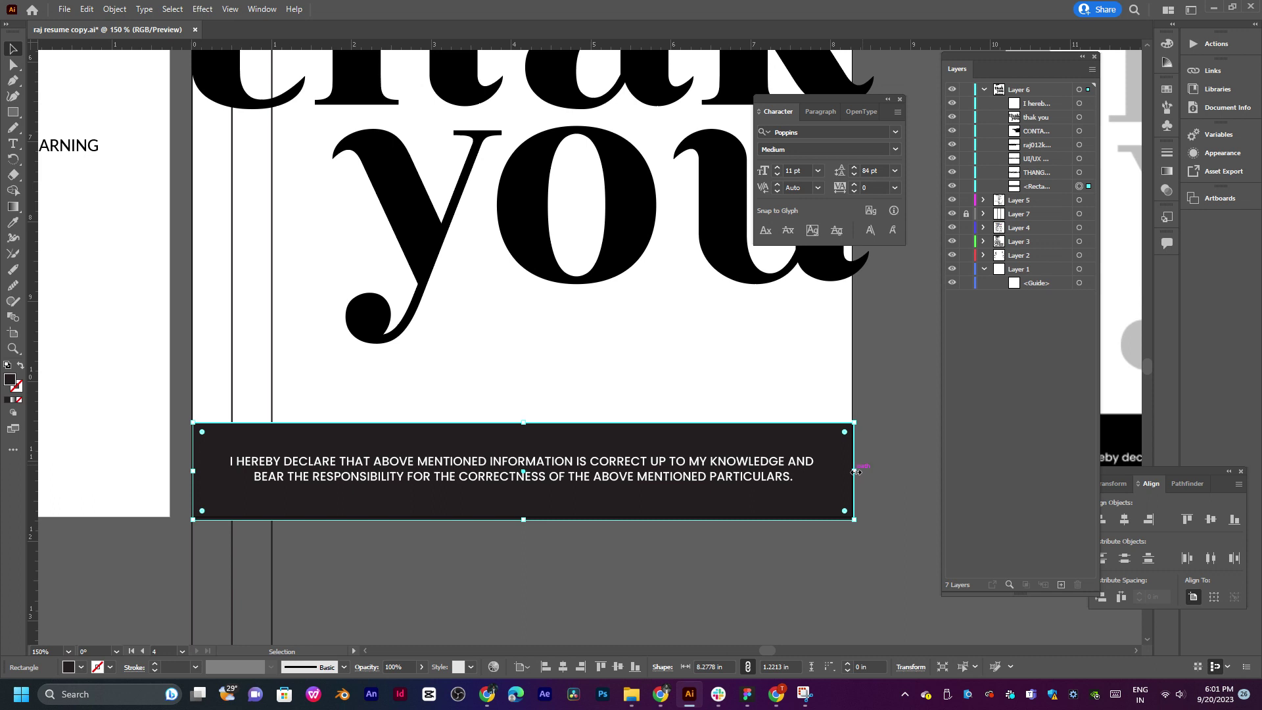
{"action": "left_click_drag", "start_coordinate": [855, 471], "coordinate": [867, 471]}
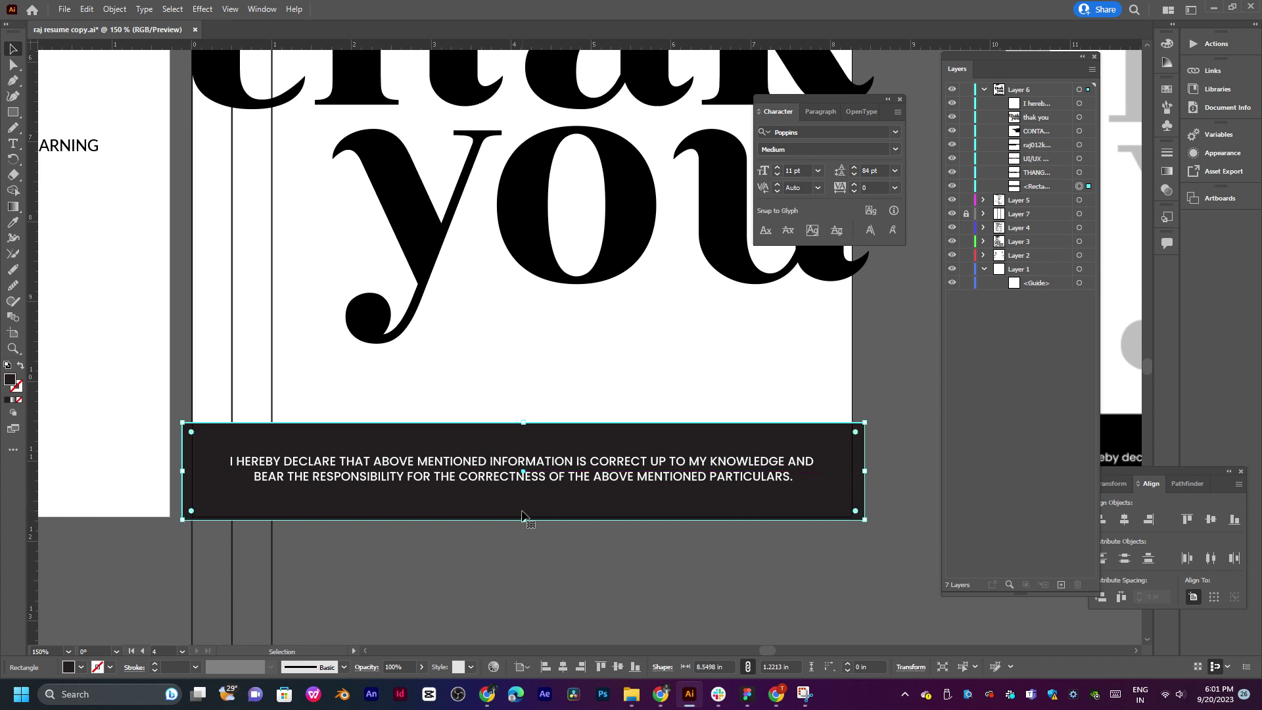
{"action": "left_click_drag", "start_coordinate": [526, 520], "coordinate": [526, 526]}
{"action": "left_click", "coordinate": [704, 582]}
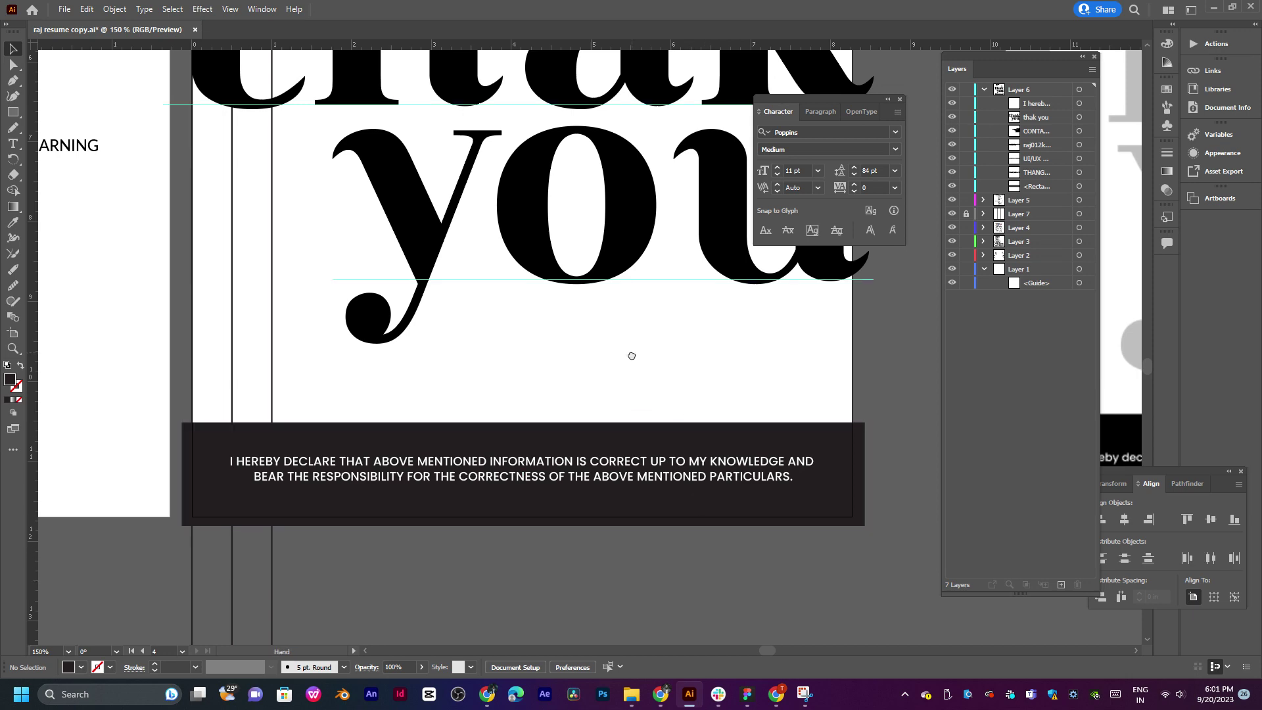
Step: Move the large "thak you" text slightly down so it clears the last line of the contact address
{"action": "left_click_drag", "start_coordinate": [698, 355], "coordinate": [690, 436]}
{"action": "scroll", "coordinate": [680, 415], "scroll_direction": "up", "scroll_amount": 3}
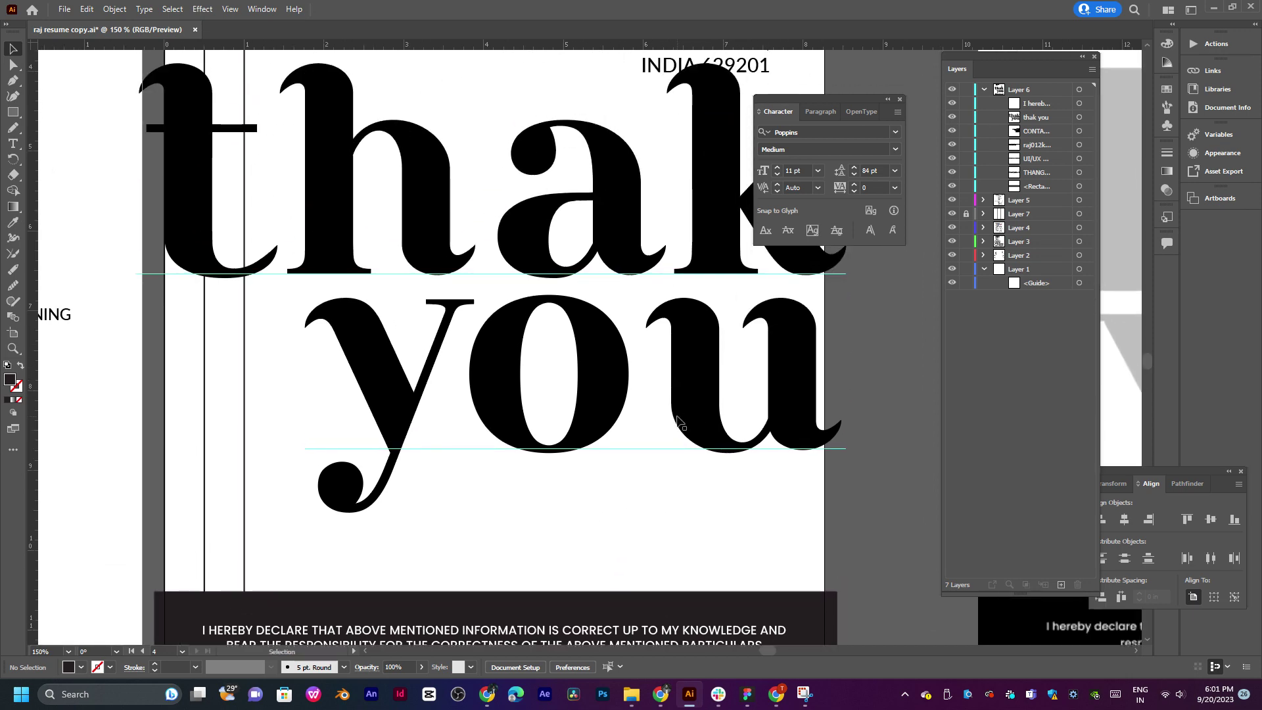
{"action": "scroll", "coordinate": [684, 411], "scroll_direction": "down", "scroll_amount": 1}
{"action": "left_click", "coordinate": [687, 405]}
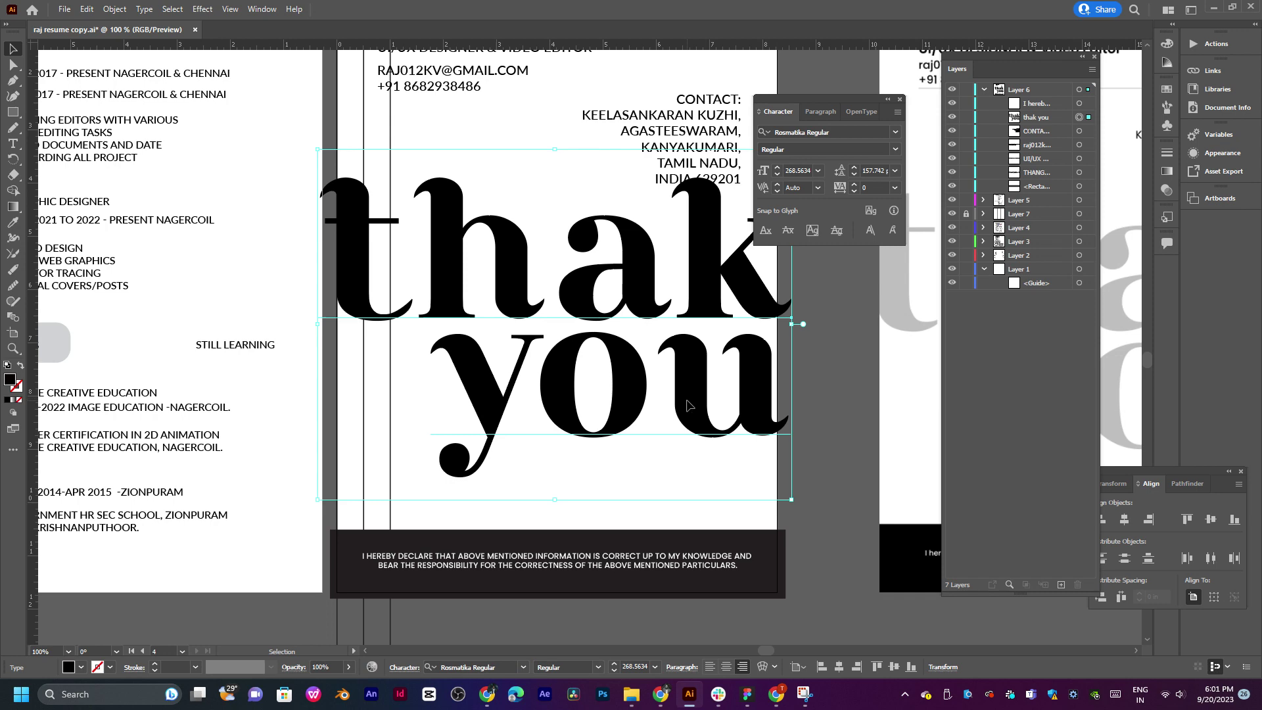
{"action": "left_click_drag", "start_coordinate": [687, 405], "coordinate": [570, 487]}
{"action": "key", "text": "space"}
{"action": "left_click", "coordinate": [565, 368]}
Step: Move the name heading slightly down and left, close above the job title line
{"action": "left_click_drag", "start_coordinate": [576, 267], "coordinate": [659, 386]}
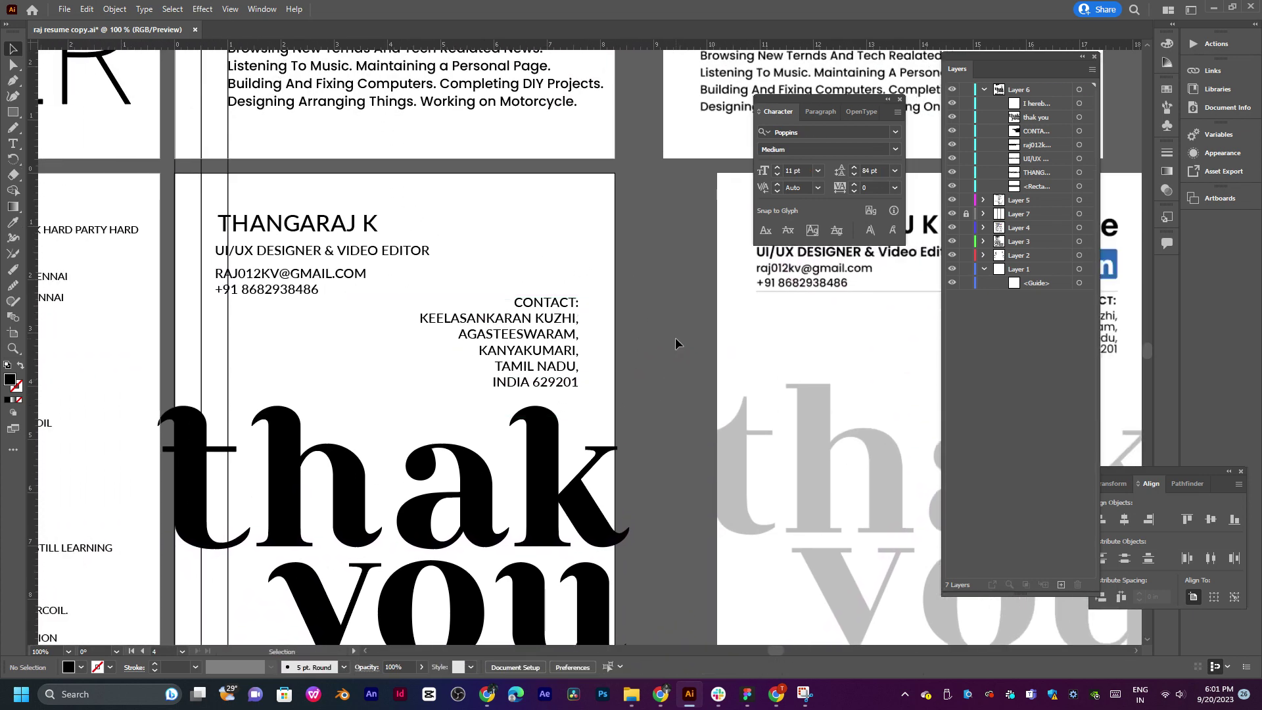
{"action": "left_click_drag", "start_coordinate": [624, 316], "coordinate": [453, 286]}
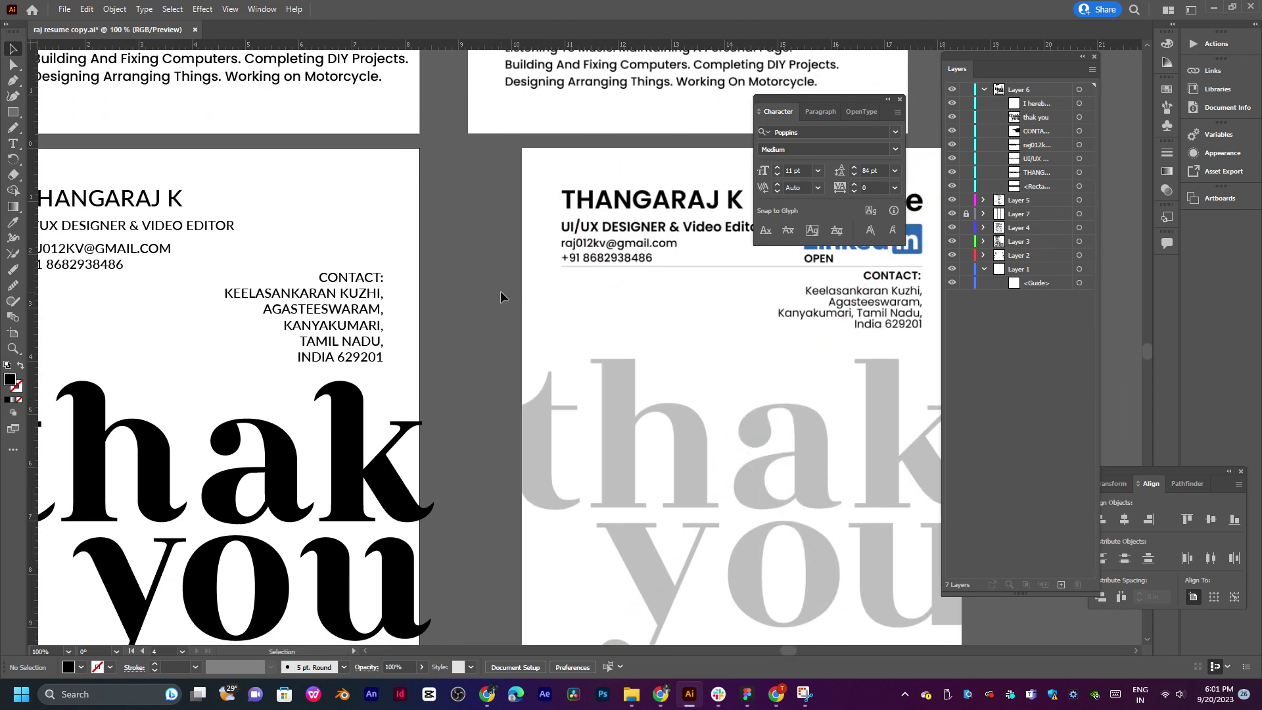
{"action": "left_click_drag", "start_coordinate": [339, 245], "coordinate": [517, 271]}
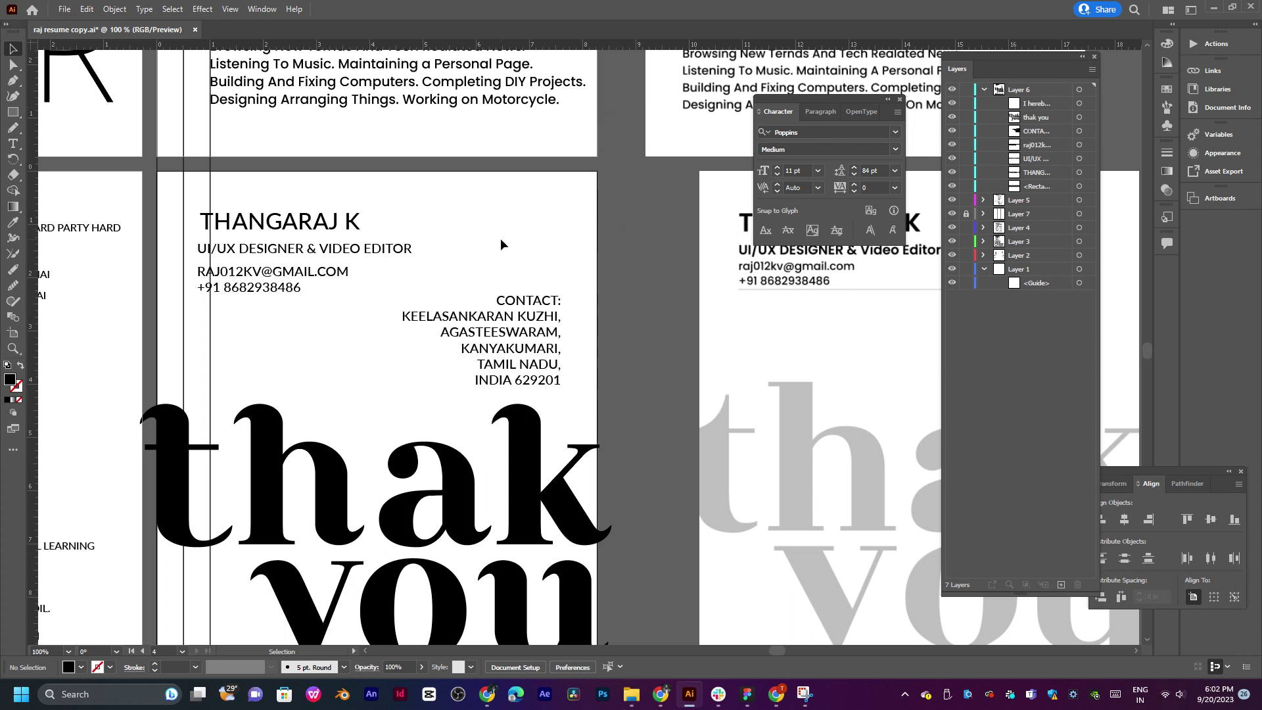
{"action": "left_click_drag", "start_coordinate": [324, 228], "coordinate": [322, 231]}
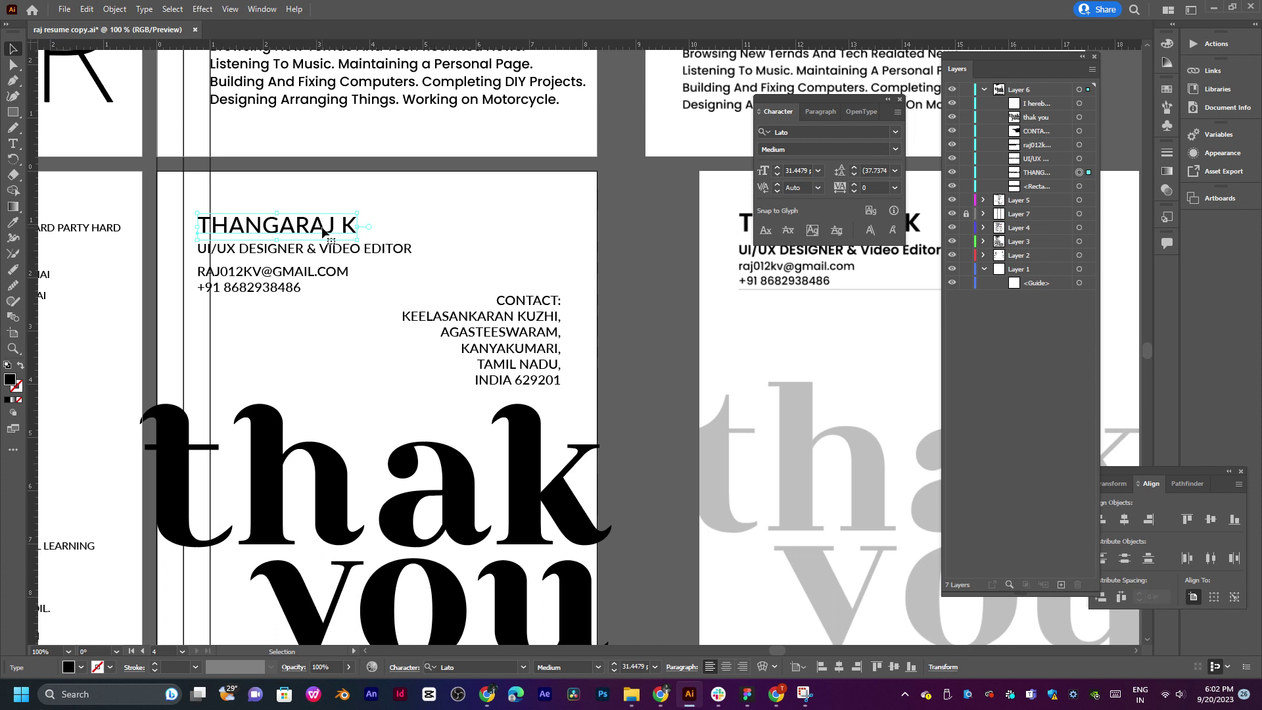
{"action": "left_click", "coordinate": [378, 206]}
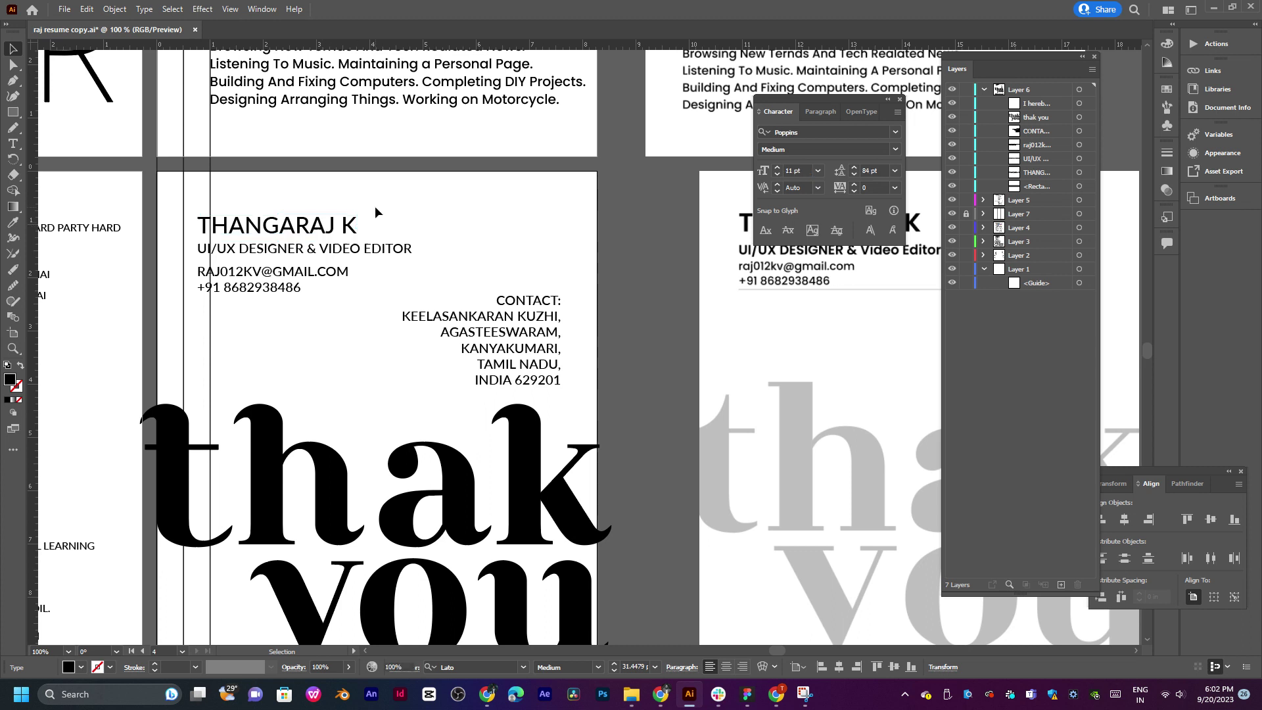
{"action": "left_click", "coordinate": [350, 229]}
{"action": "left_click_drag", "start_coordinate": [347, 226], "coordinate": [320, 239]}
{"action": "left_click", "coordinate": [369, 210]}
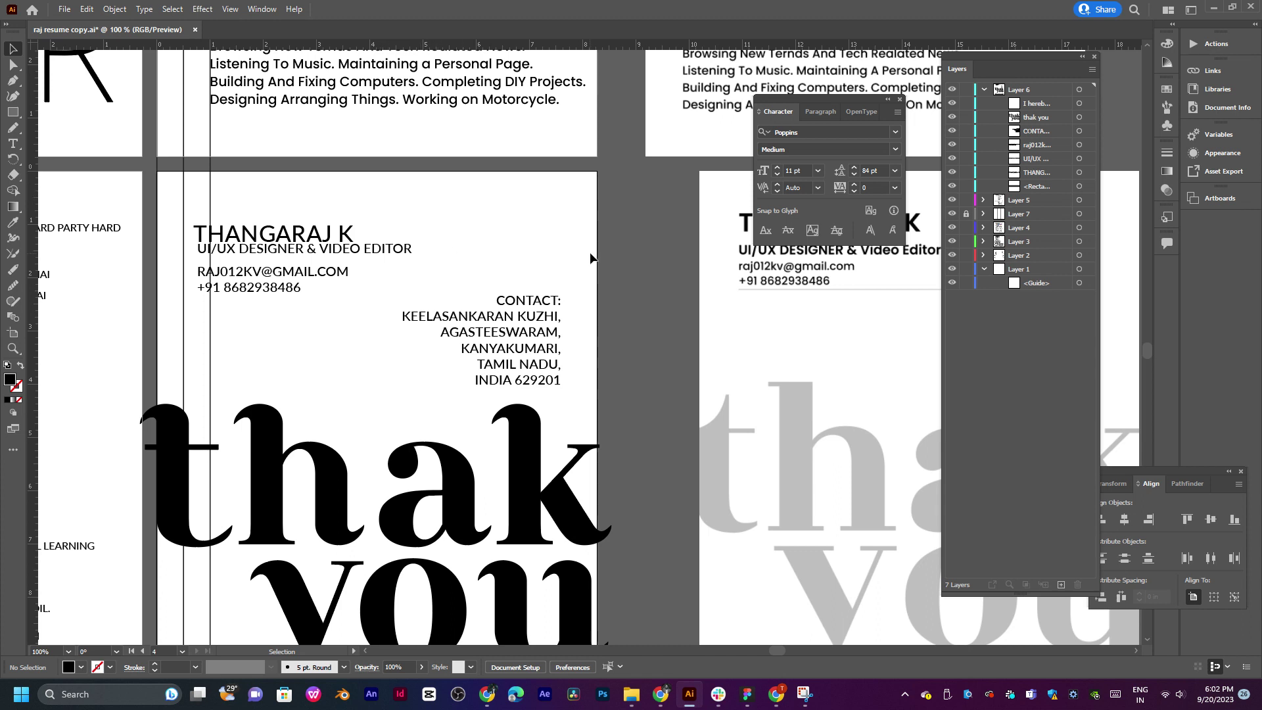
Step: Set the "UI/UX DESIGNER & VIDEO EDITOR" line to the Poppins font and move it slightly down below the name
{"action": "left_click", "coordinate": [370, 256]}
{"action": "double_click", "coordinate": [370, 255]}
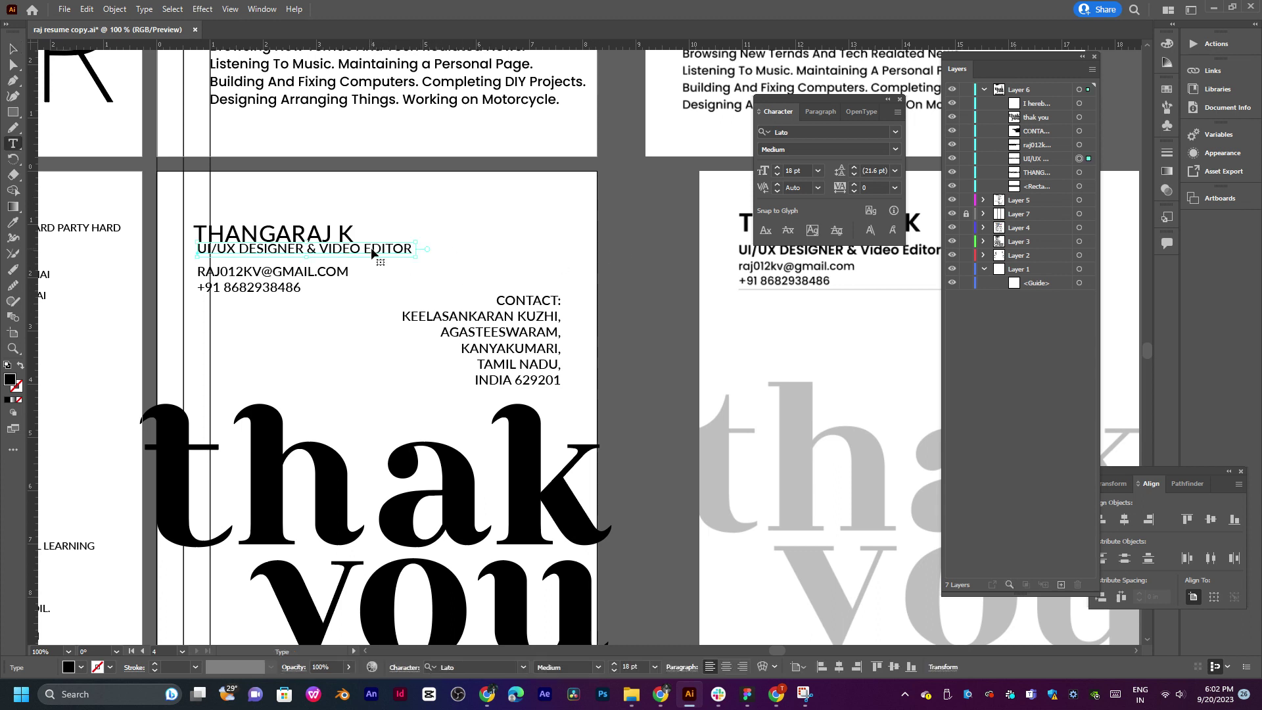
{"action": "key", "text": "ctrl+a"}
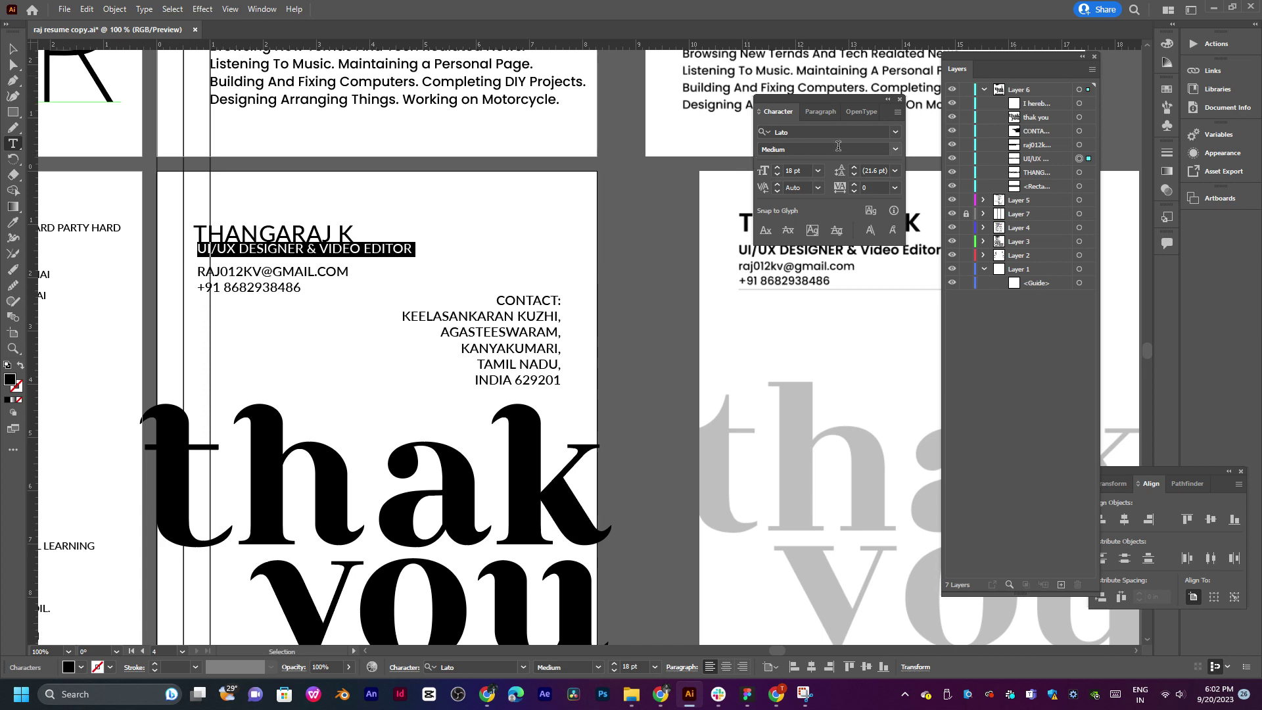
{"action": "left_click", "coordinate": [896, 132]}
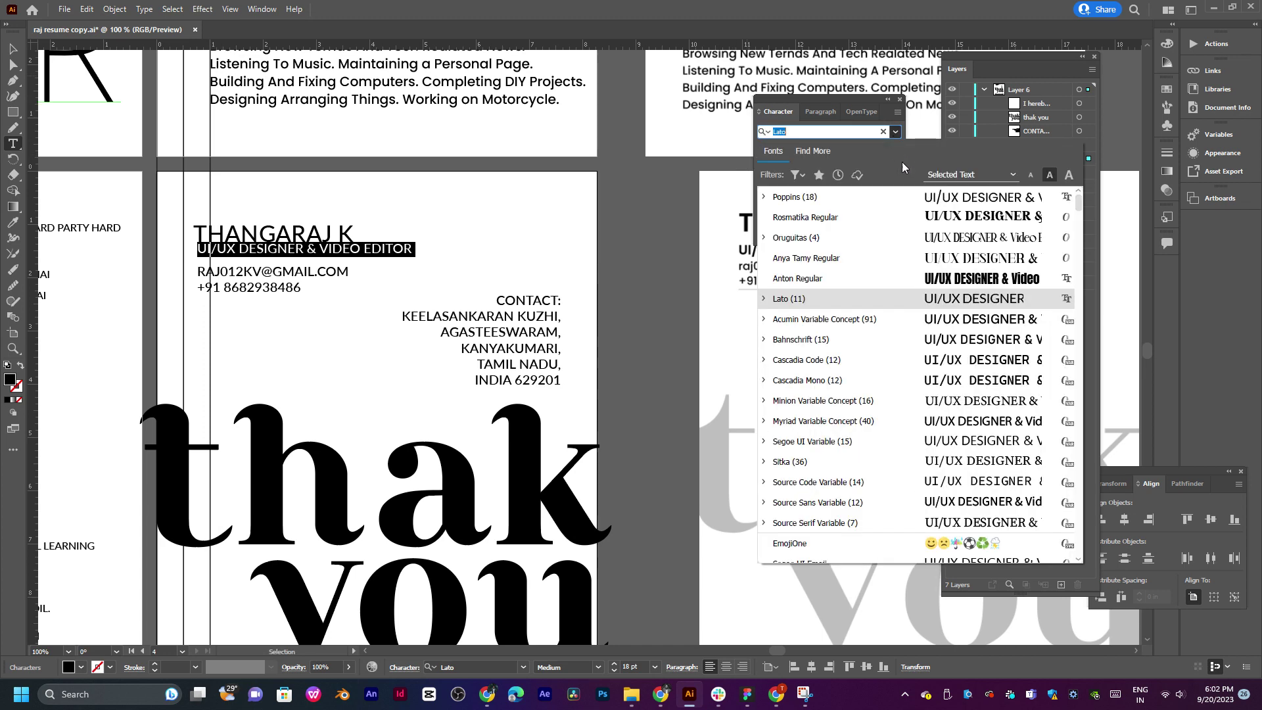
{"action": "left_click", "coordinate": [852, 197]}
{"action": "left_click", "coordinate": [11, 55]}
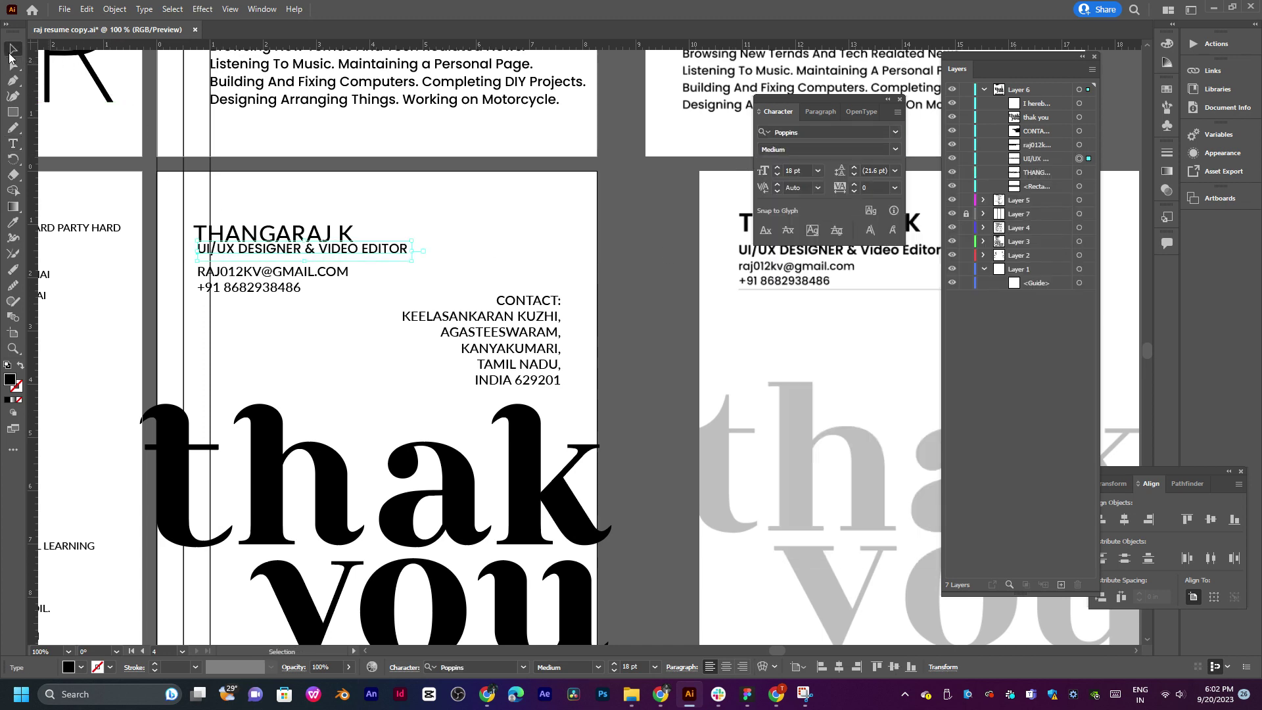
{"action": "left_click_drag", "start_coordinate": [343, 249], "coordinate": [344, 255]}
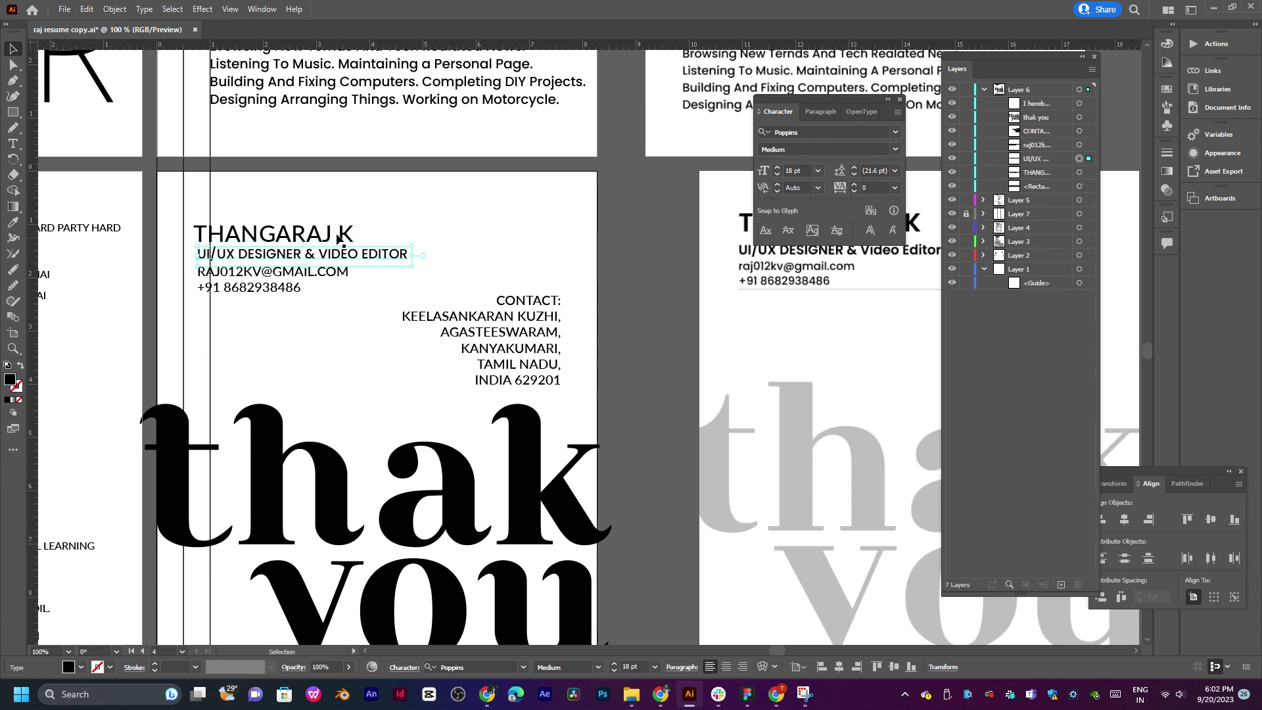
{"action": "double_click", "coordinate": [339, 239]}
{"action": "key", "text": "ctrl+a"}
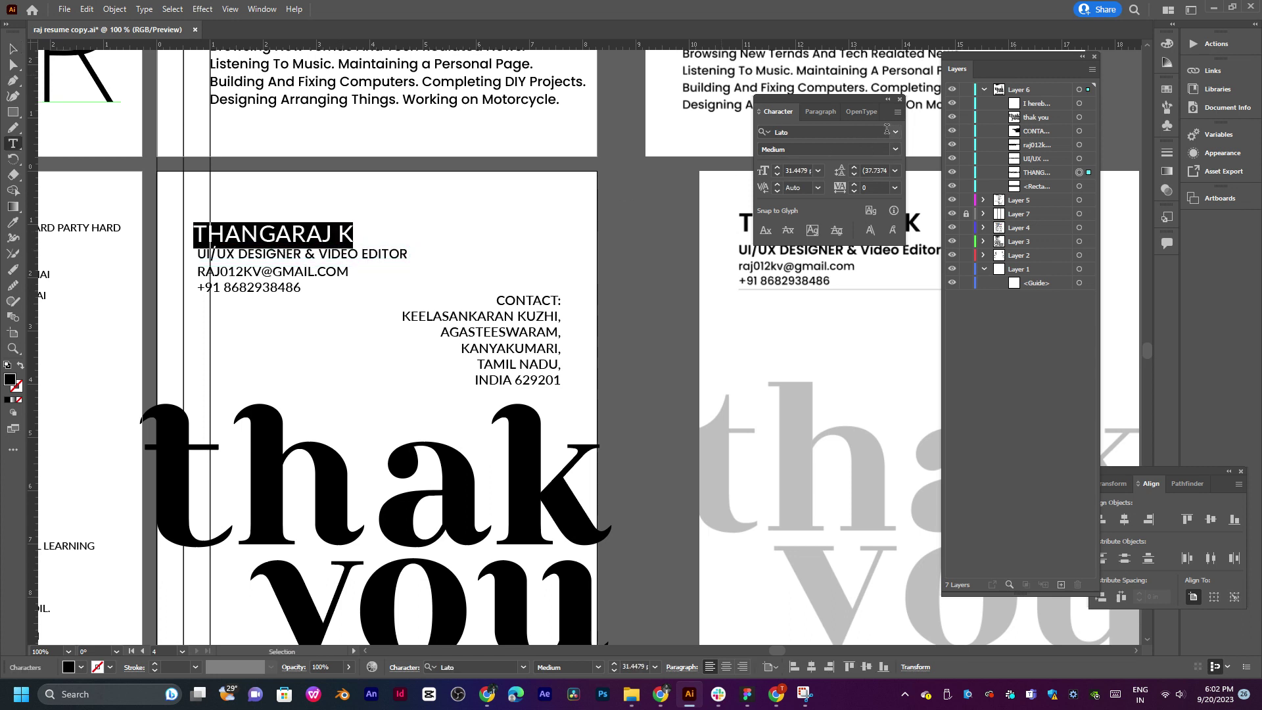
{"action": "left_click", "coordinate": [13, 50]}
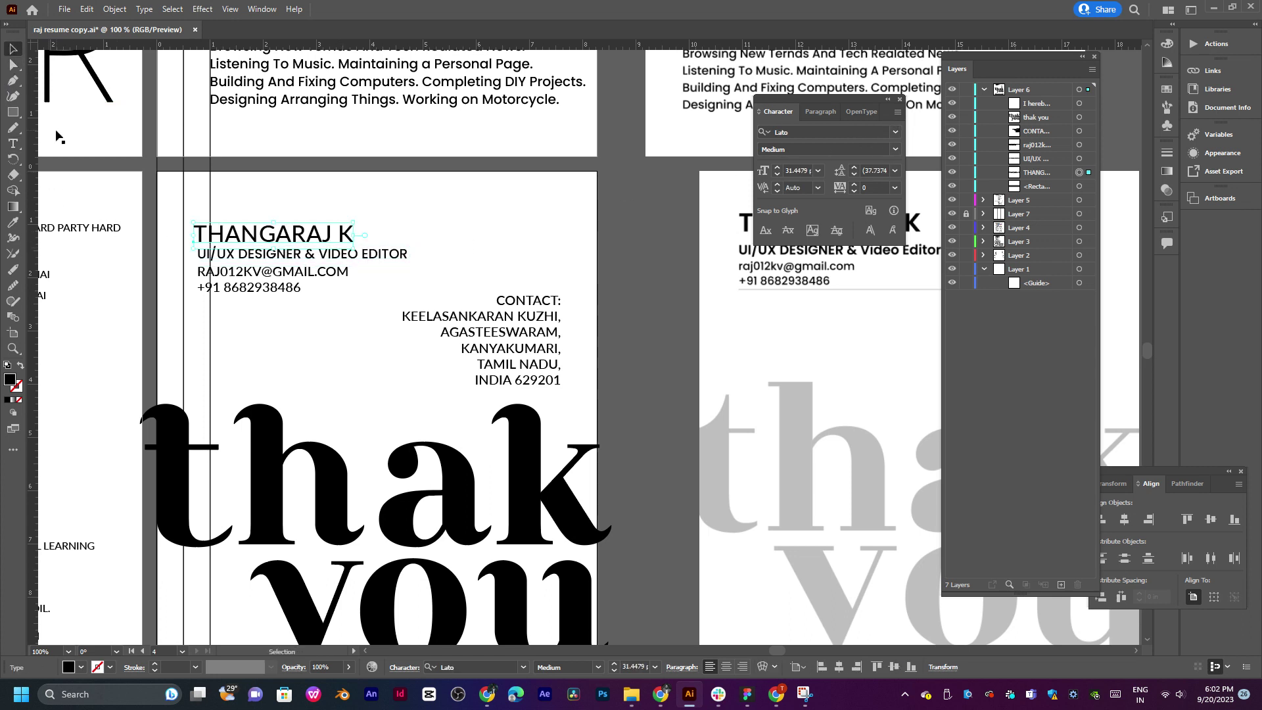
{"action": "left_click", "coordinate": [403, 245]}
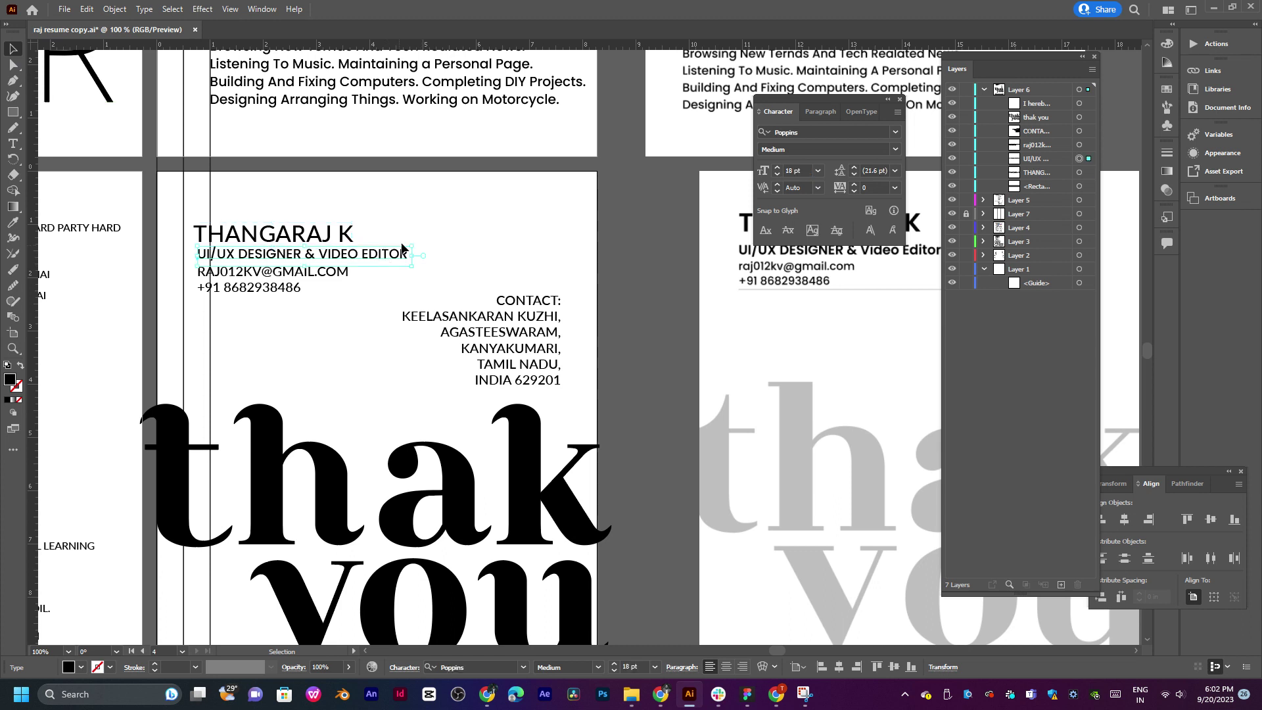
Step: Set both lines of the e-mail and phone text to the Poppins font
{"action": "double_click", "coordinate": [313, 276]}
{"action": "key", "text": "ctrl+a"}
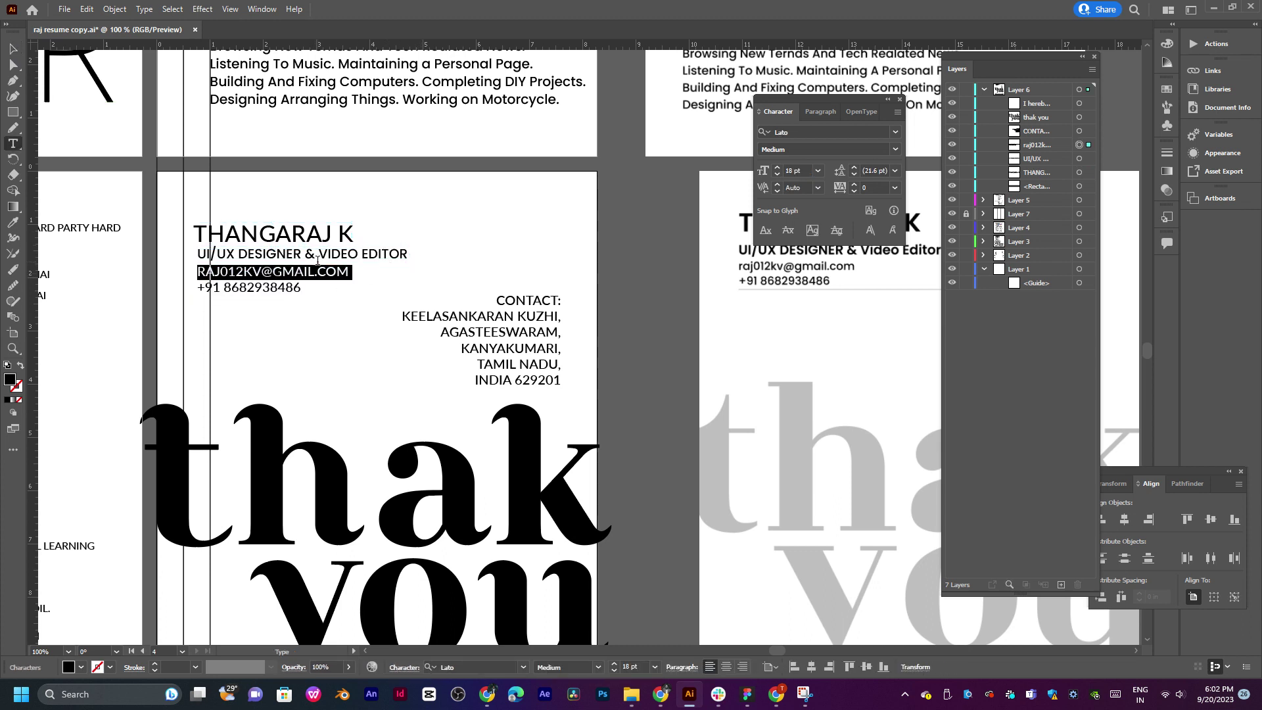
{"action": "key", "text": "ctrl+a"}
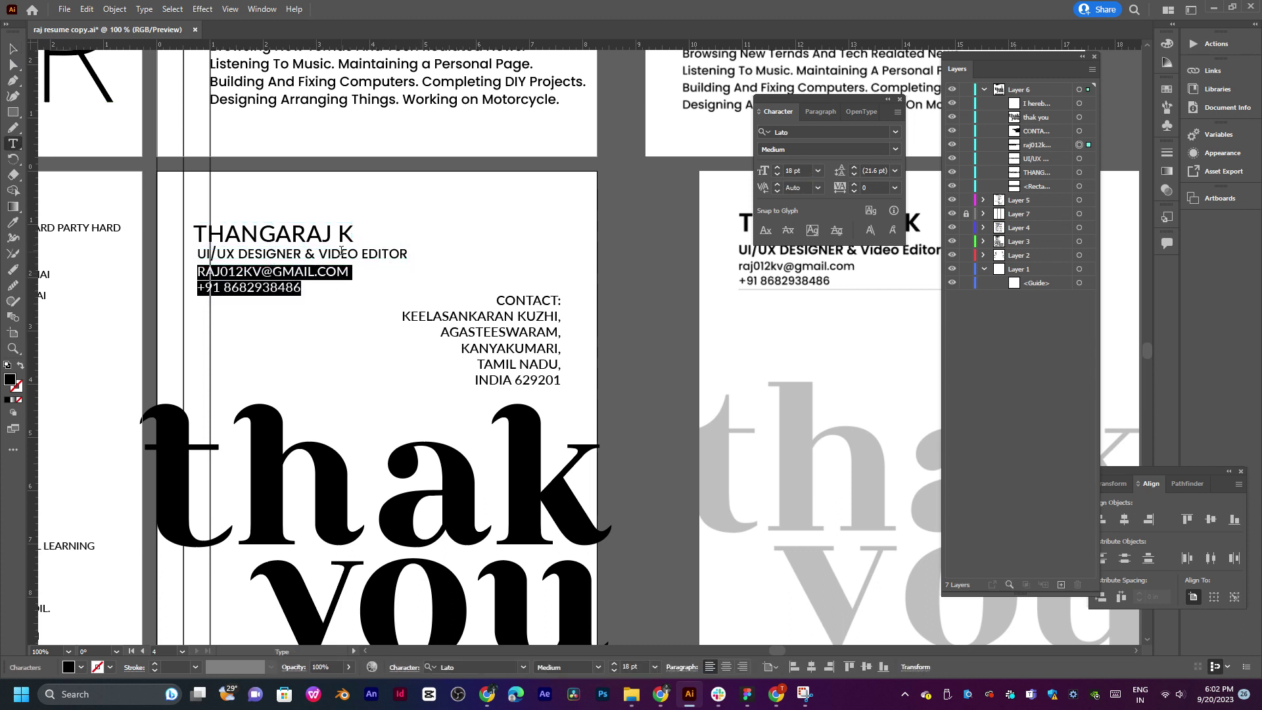
{"action": "left_click", "coordinate": [895, 132]}
{"action": "left_click", "coordinate": [895, 198]}
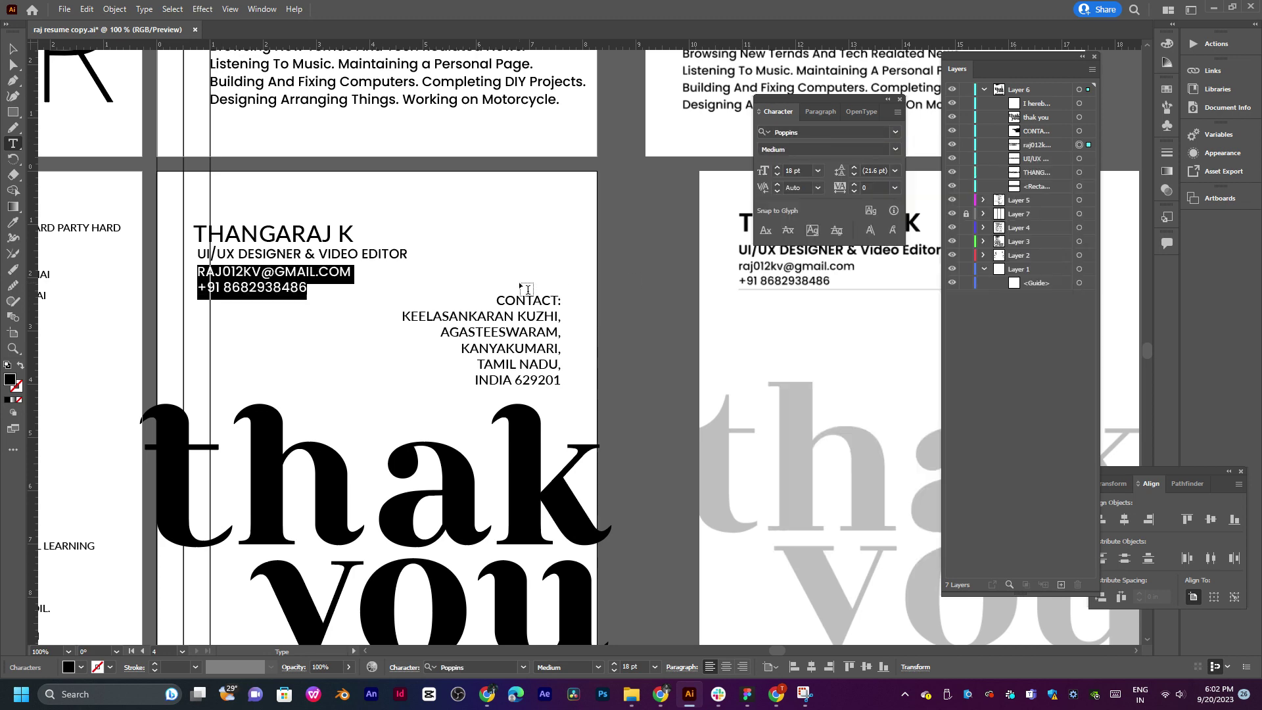
{"action": "left_click", "coordinate": [12, 49]}
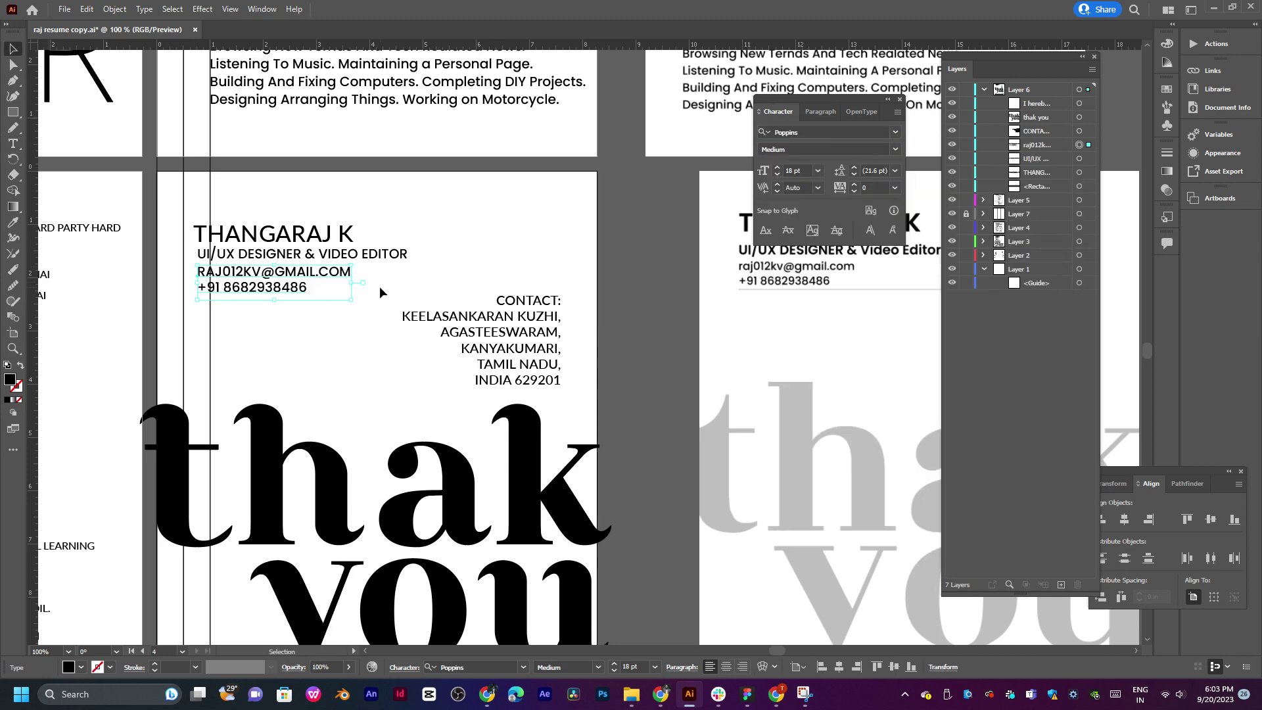
Step: Move the e-mail and phone text slightly down to leave a small gap below the job title line
{"action": "left_click", "coordinate": [383, 294]}
{"action": "left_click_drag", "start_coordinate": [287, 279], "coordinate": [288, 283]}
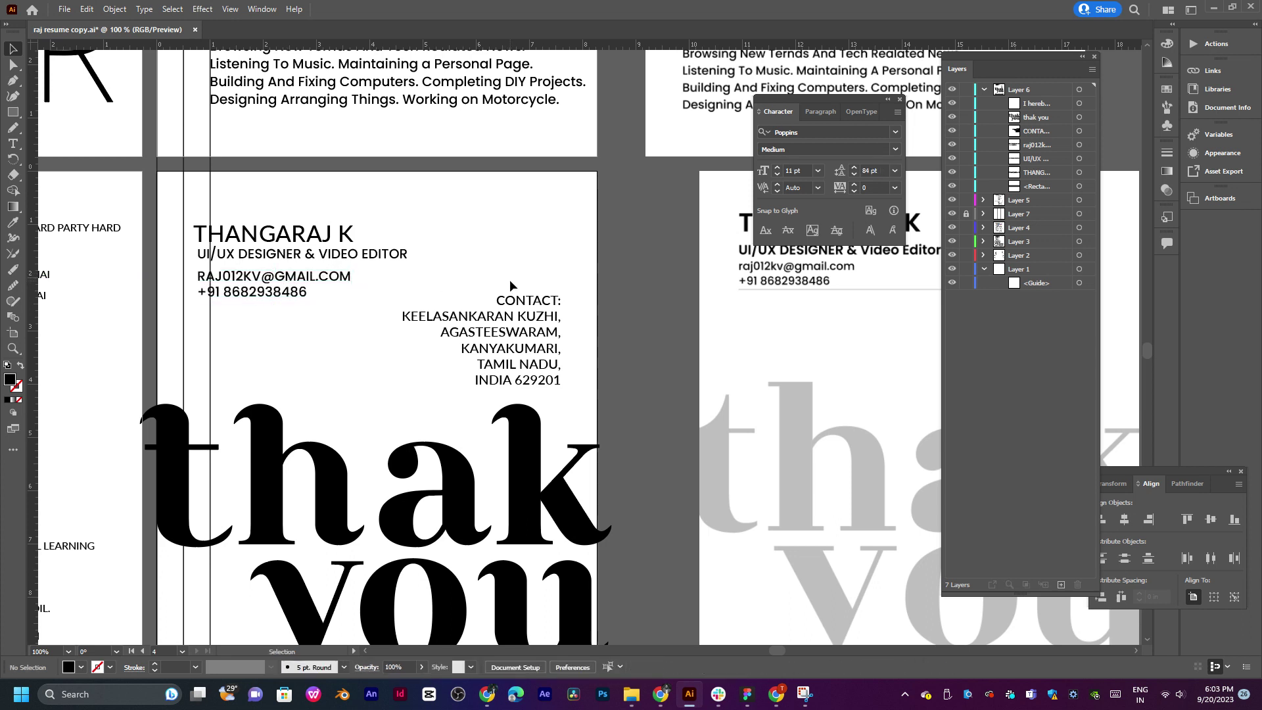
{"action": "left_click_drag", "start_coordinate": [256, 287], "coordinate": [259, 284]}
{"action": "left_click", "coordinate": [445, 269]}
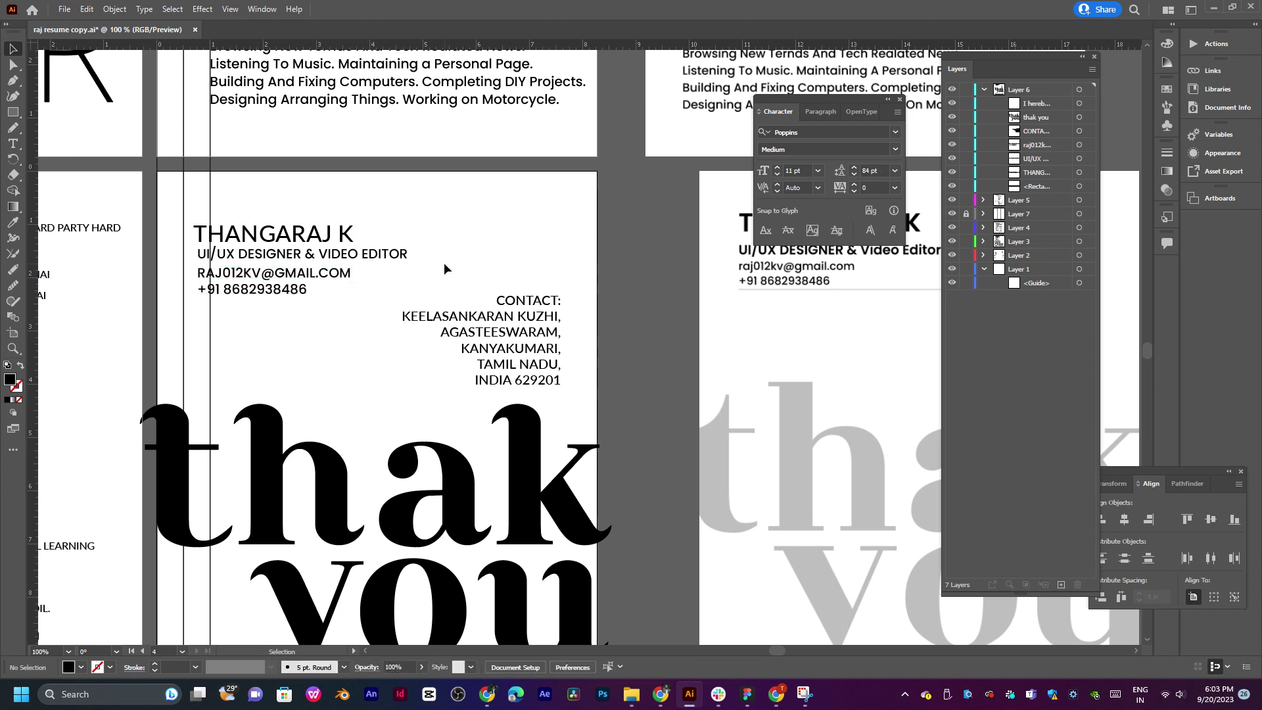